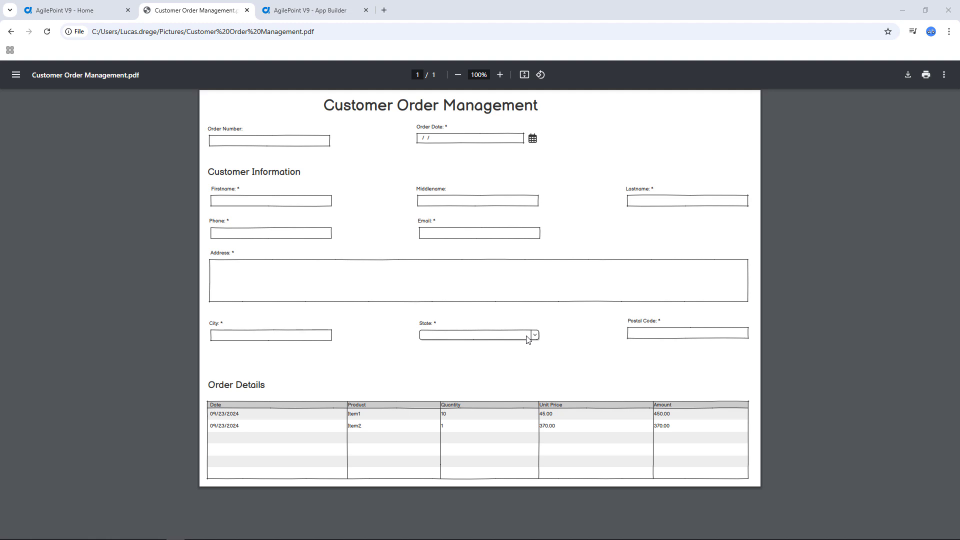
Switch to the AgilePoint App Builder and start a new form-based app
left_click(324, 13)
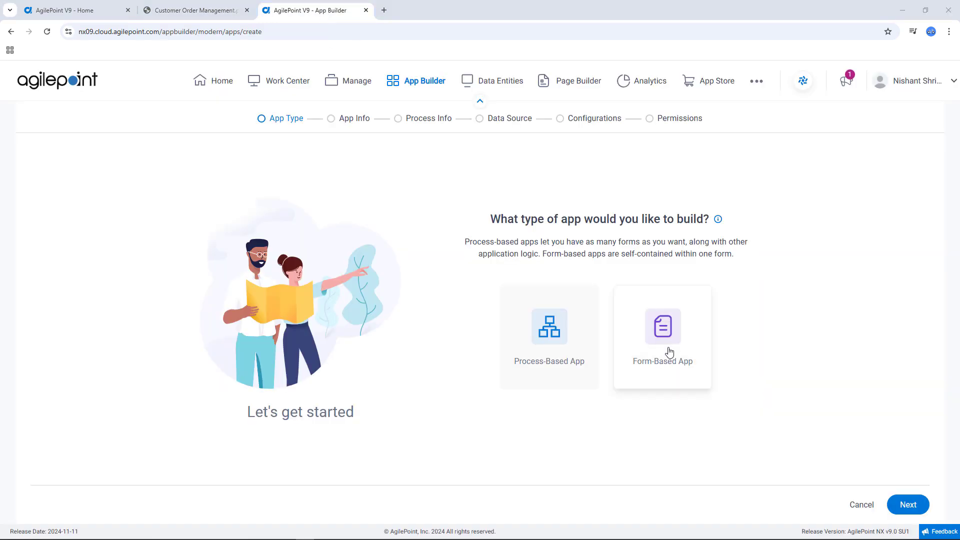
left_click(668, 352)
left_click(908, 505)
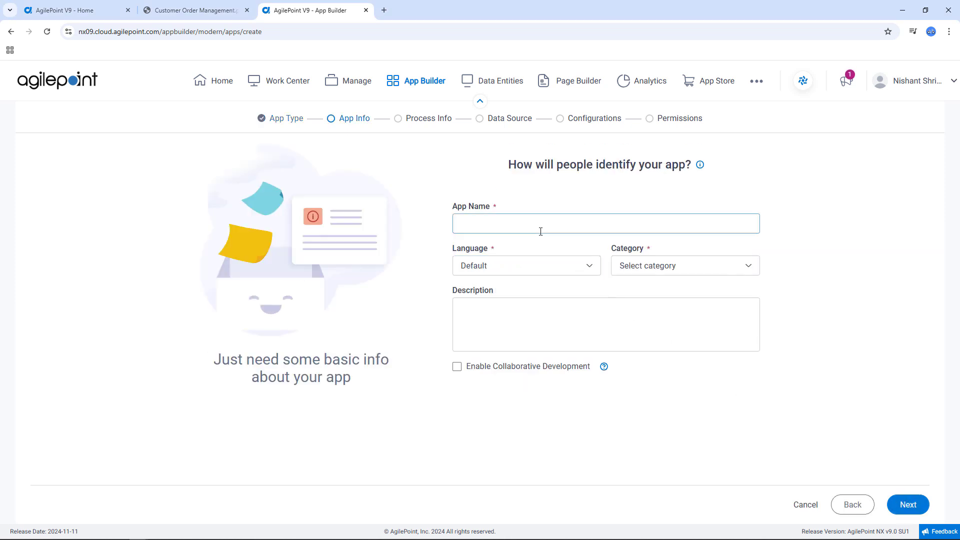
Name the app "COM LD Nov 20", assign it to the Accounting And Finance category, and continue
left_click(541, 231)
type("CO")
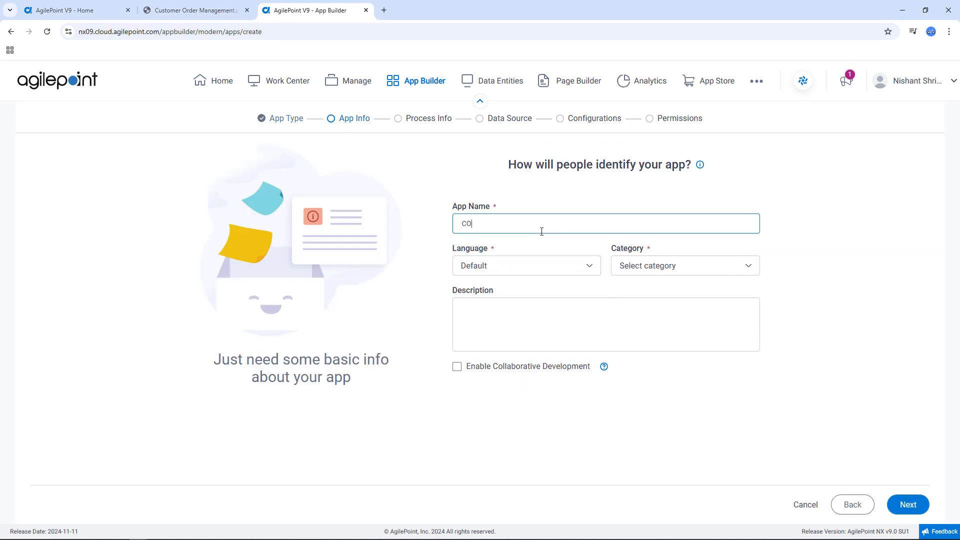
type("M LD Nov 20")
left_click(667, 273)
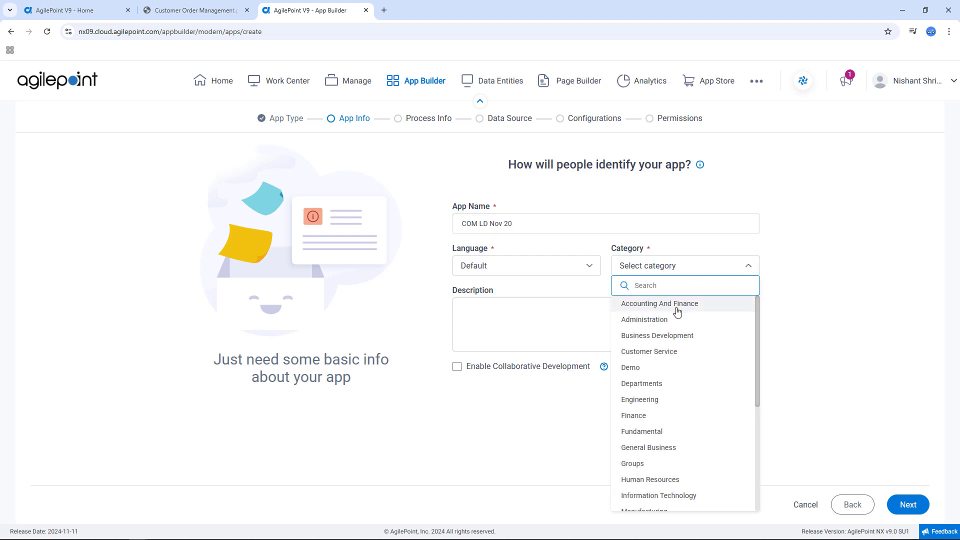
left_click(679, 304)
left_click(900, 504)
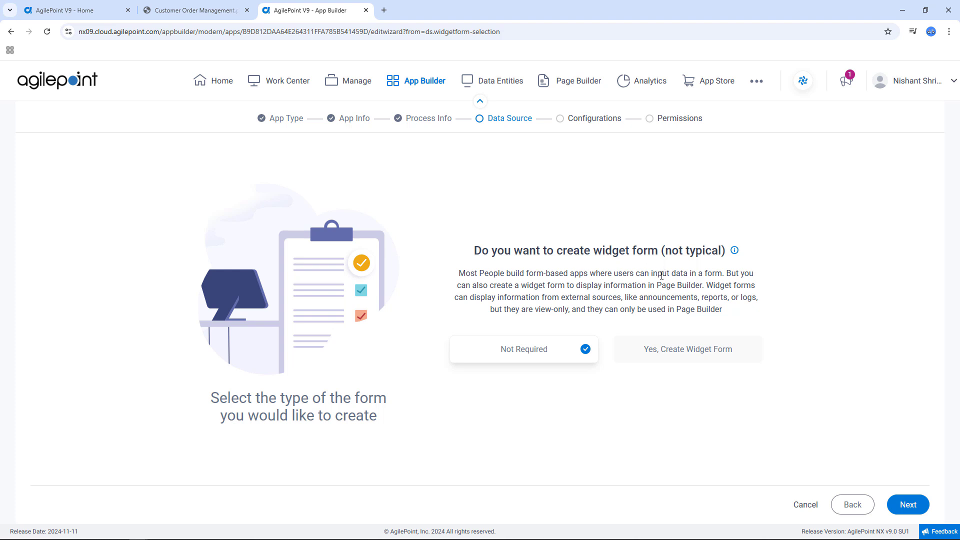
Keep the widget form as not required and choose to have AI create the form from a PDF
left_click_drag(657, 286, 702, 286)
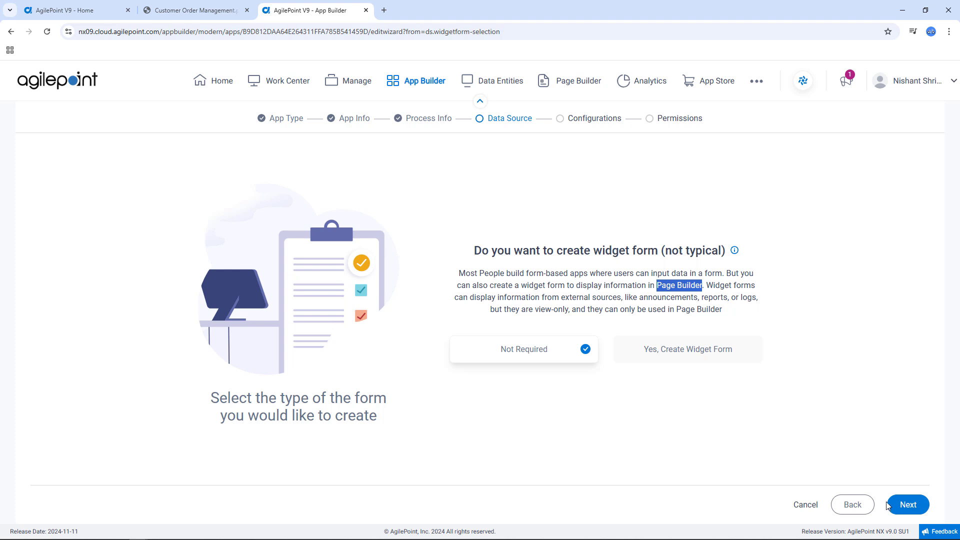
left_click(904, 508)
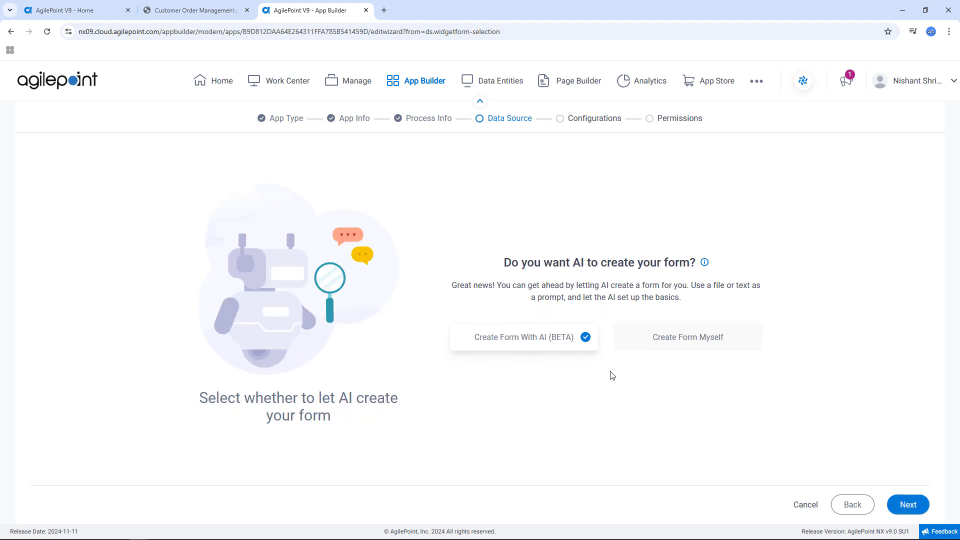
left_click(909, 510)
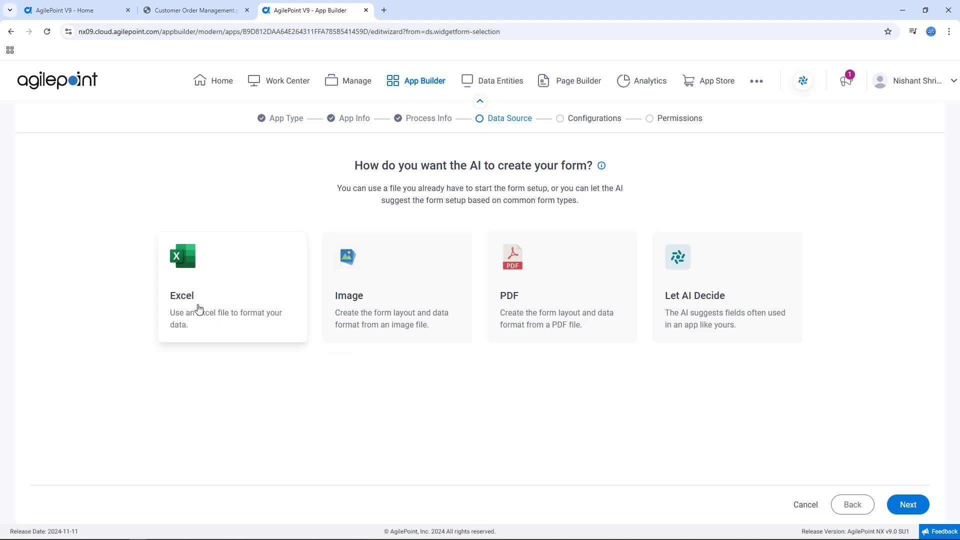
left_click(559, 301)
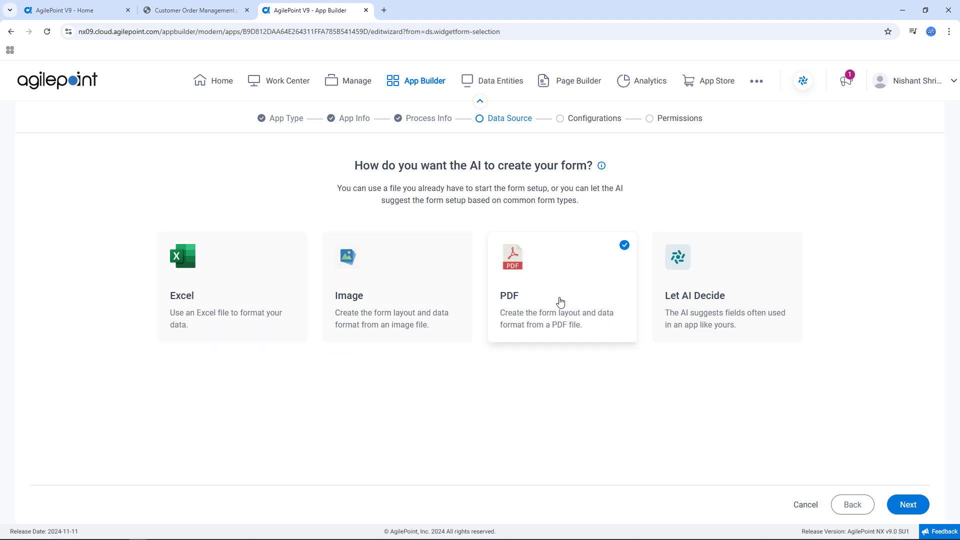
left_click(898, 503)
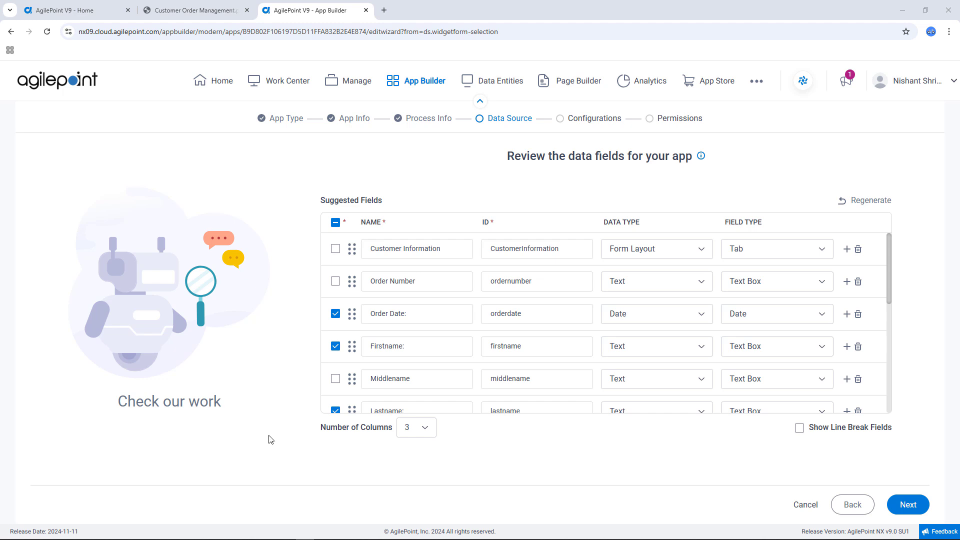
Show the line break fields in the list of suggested fields
left_click(799, 428)
left_click(546, 322)
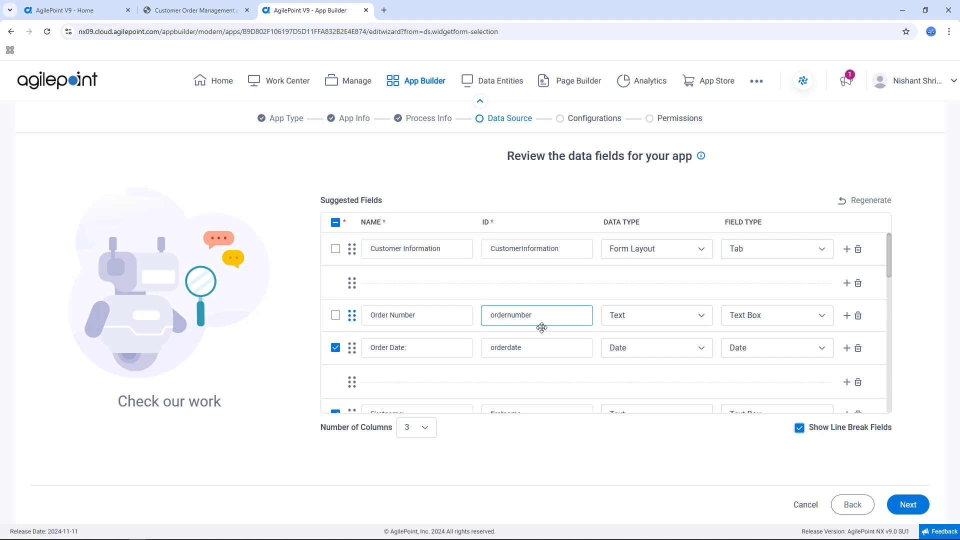
left_click(400, 324)
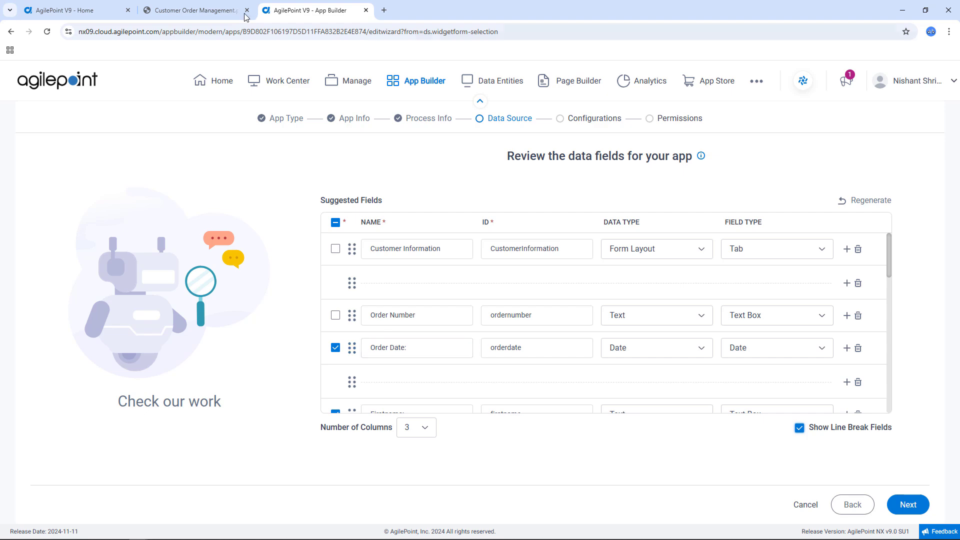
Compare the suggested fields, their order and their types with the layout in the Customer Order Management PDF
left_click(195, 10)
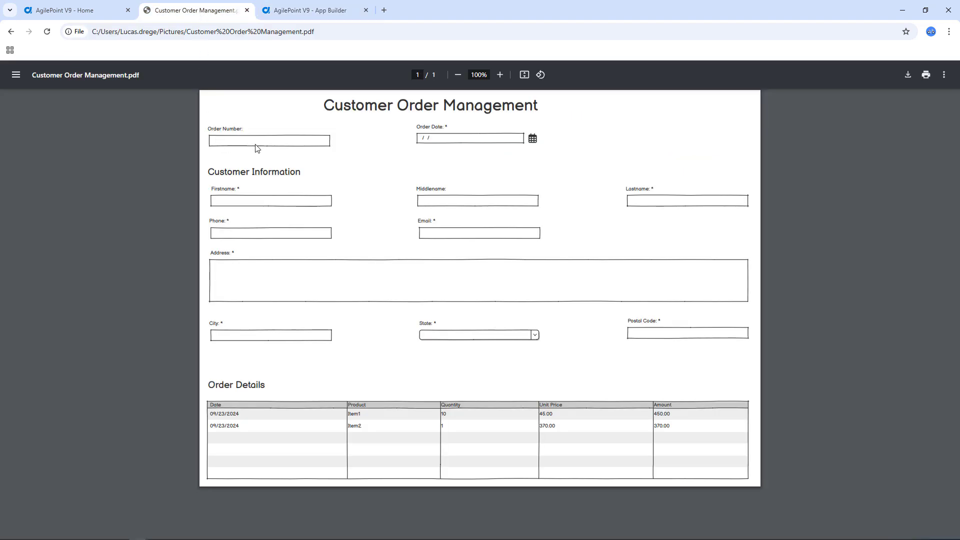
left_click(318, 17)
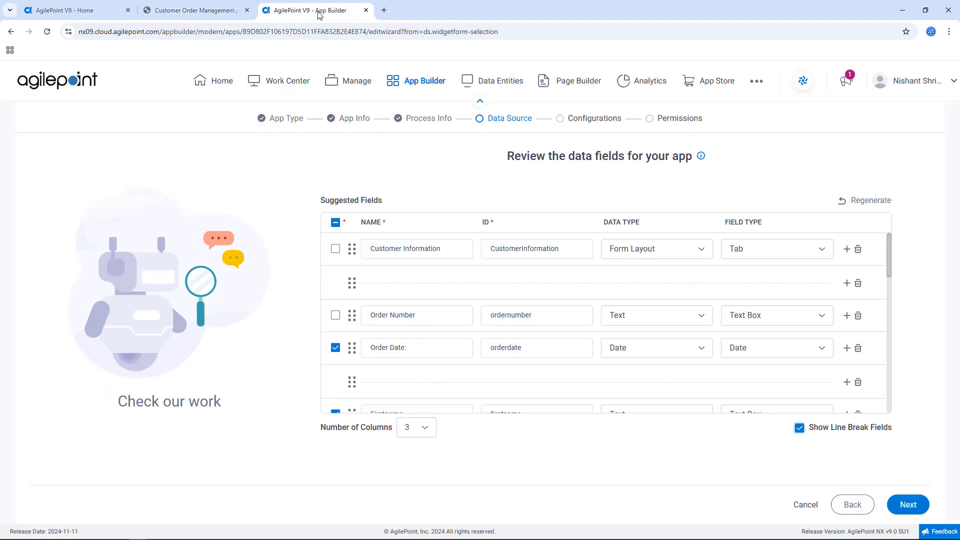
scroll(385, 296, "down", 3)
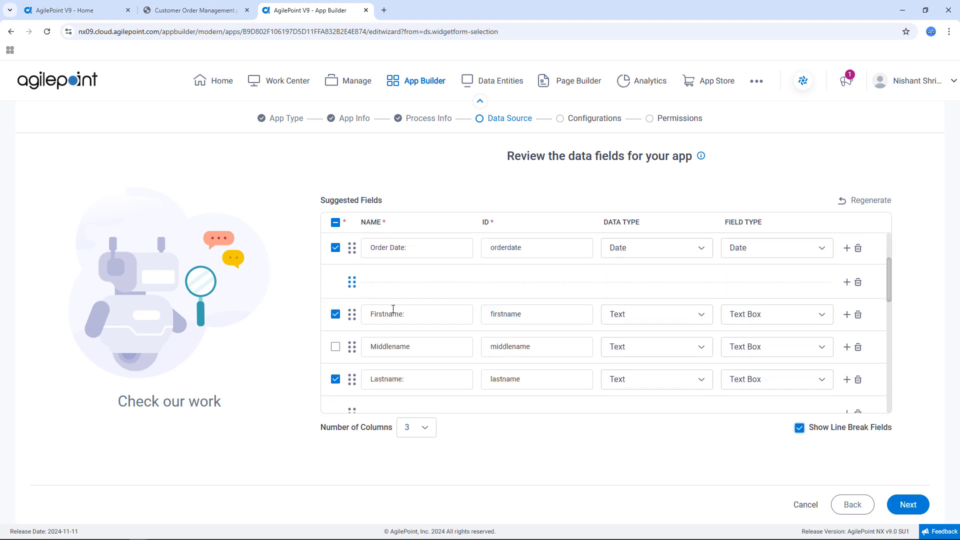
left_click(216, 11)
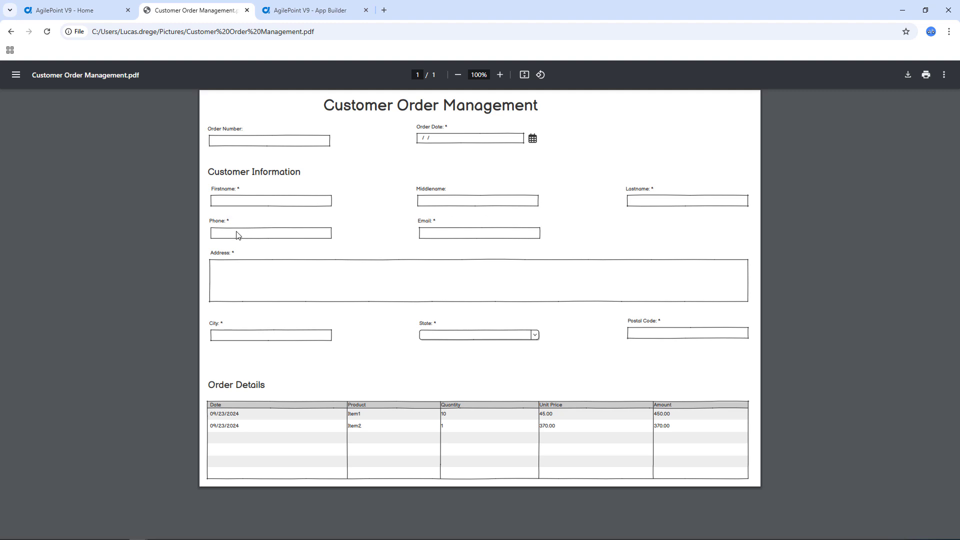
left_click(325, 14)
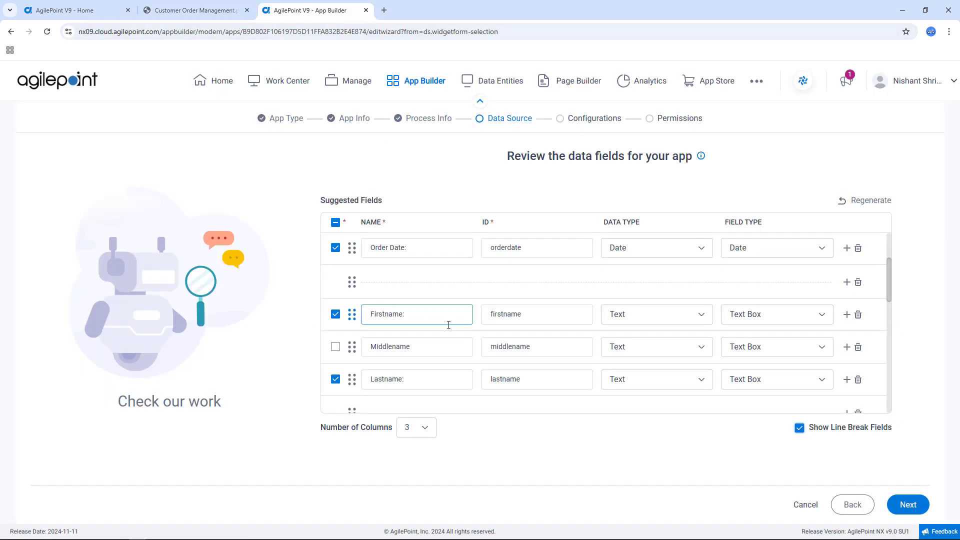
scroll(448, 326, "down", 1)
scroll(448, 327, "down", 2)
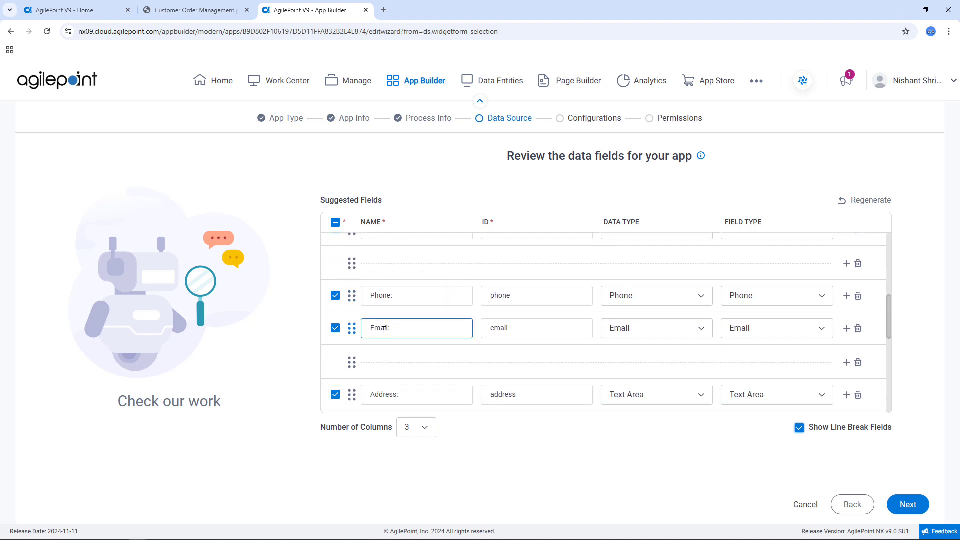
scroll(385, 328, "down", 2)
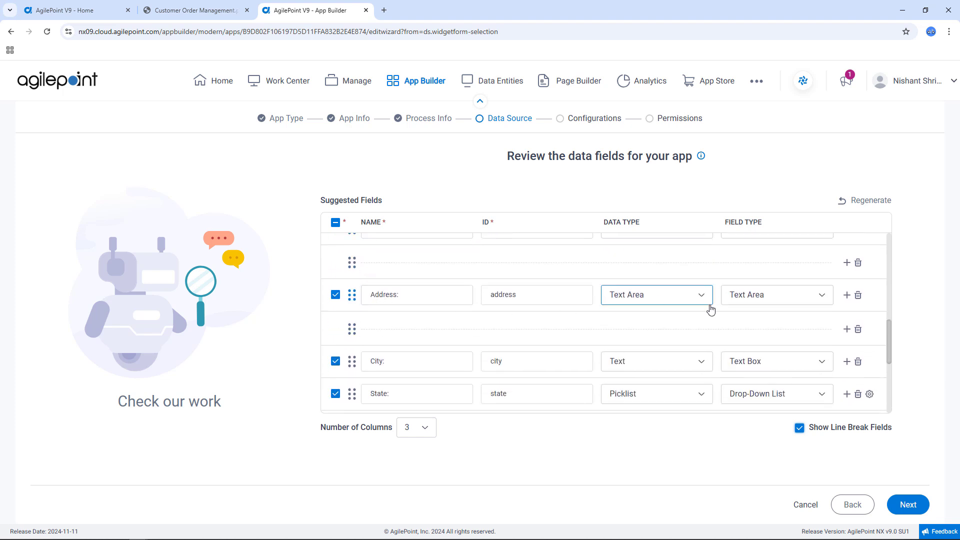
scroll(454, 317, "down", 1)
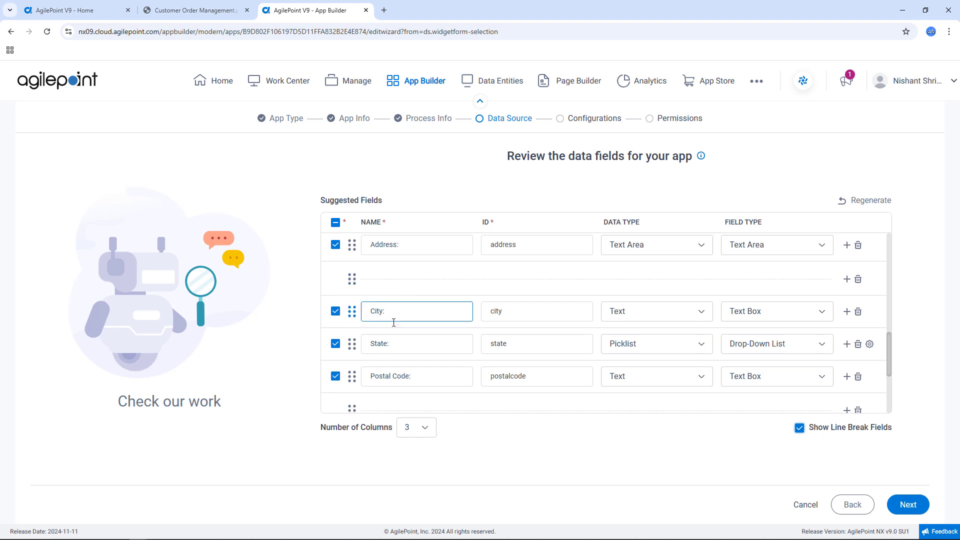
left_click(392, 370)
left_click(216, 17)
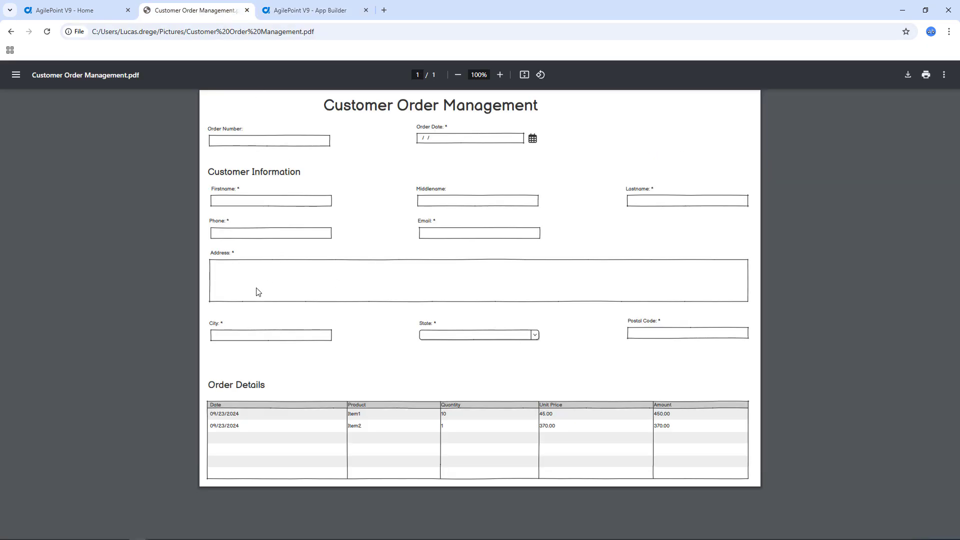
left_click(305, 14)
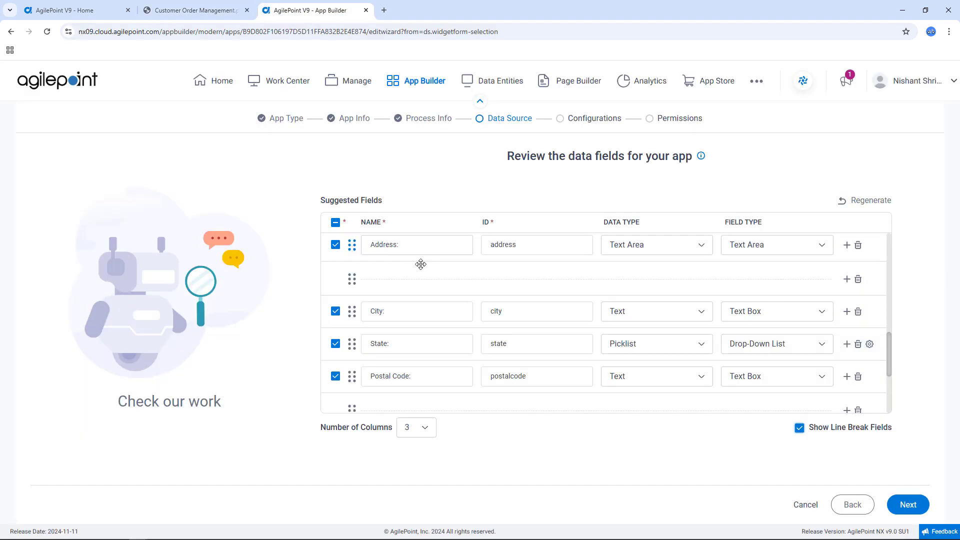
scroll(429, 285, "down", 5)
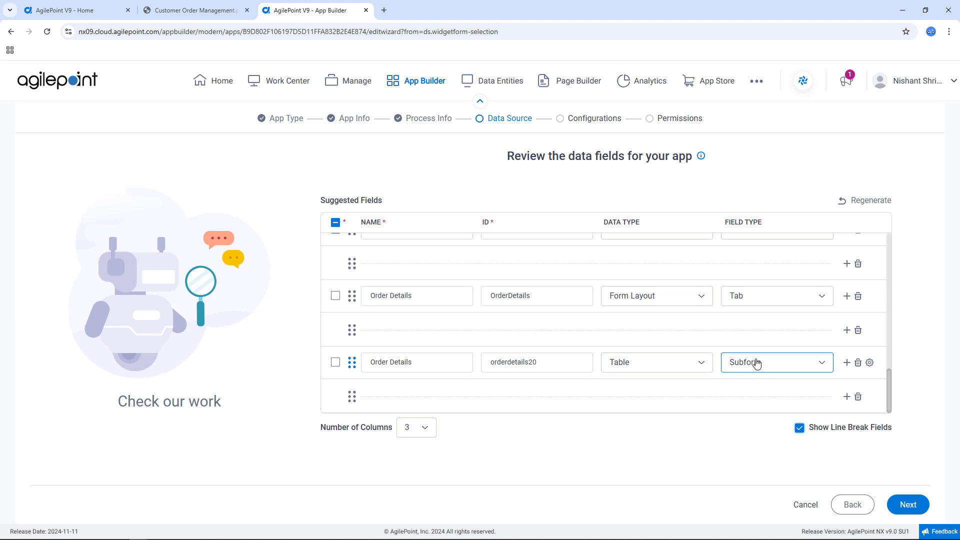
scroll(736, 346, "up", 10)
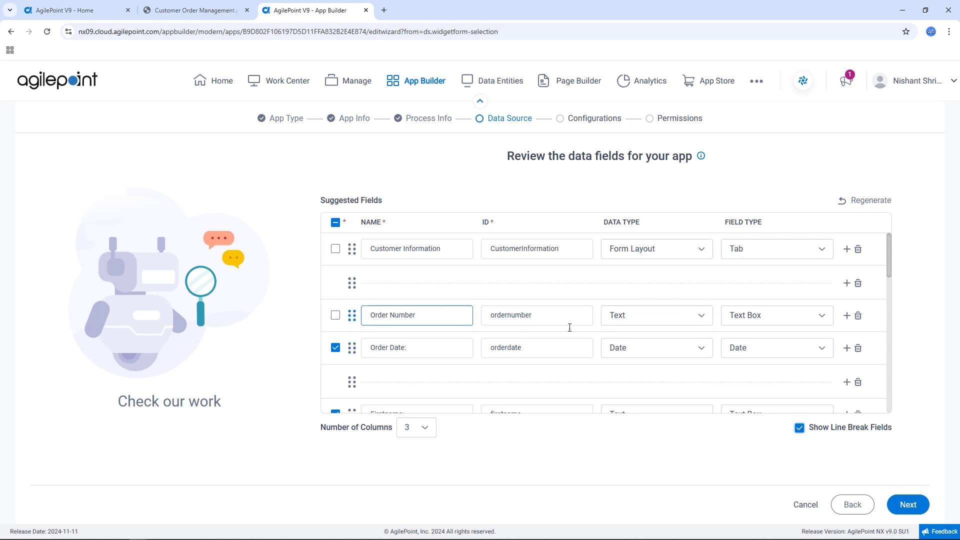
Set the data type of the Order Number field to Sequence Number
left_click(636, 320)
scroll(652, 212, "up", 5)
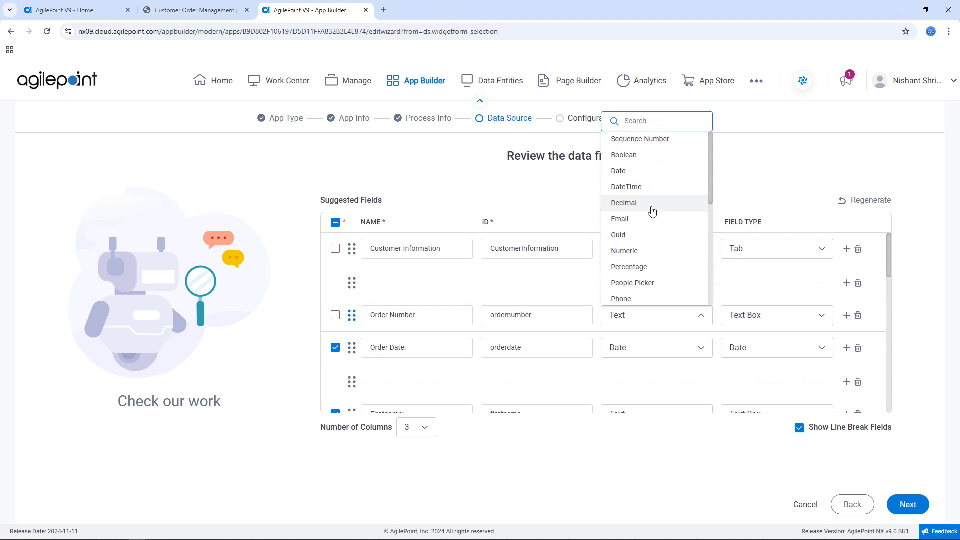
left_click(650, 140)
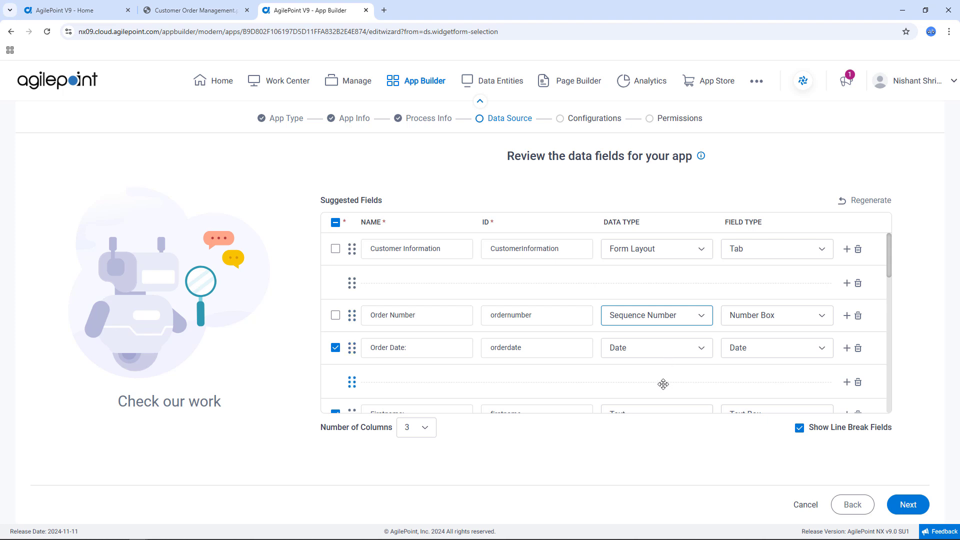
Set the field type of the Postal Code field to Postal Code
scroll(663, 386, "down", 2)
scroll(645, 361, "down", 4)
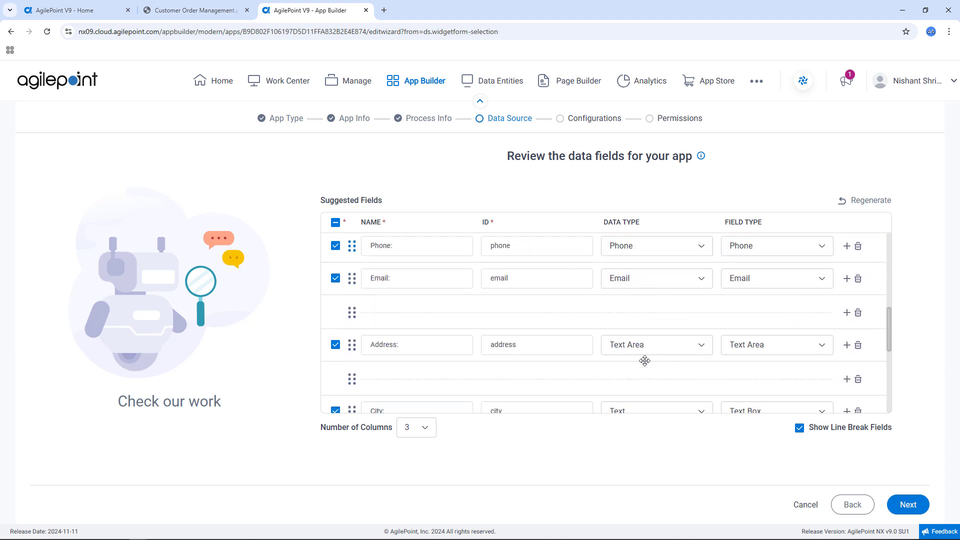
scroll(618, 356, "down", 3)
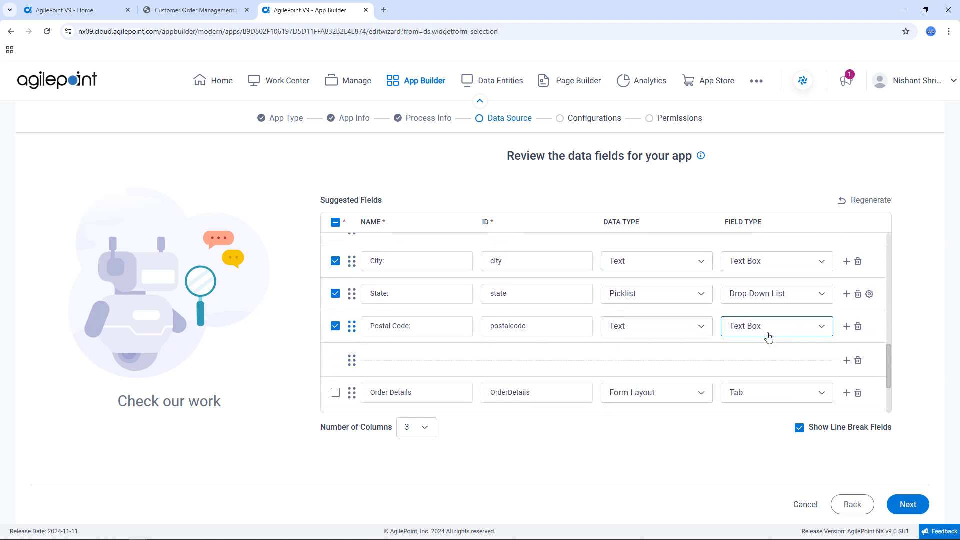
left_click(769, 336)
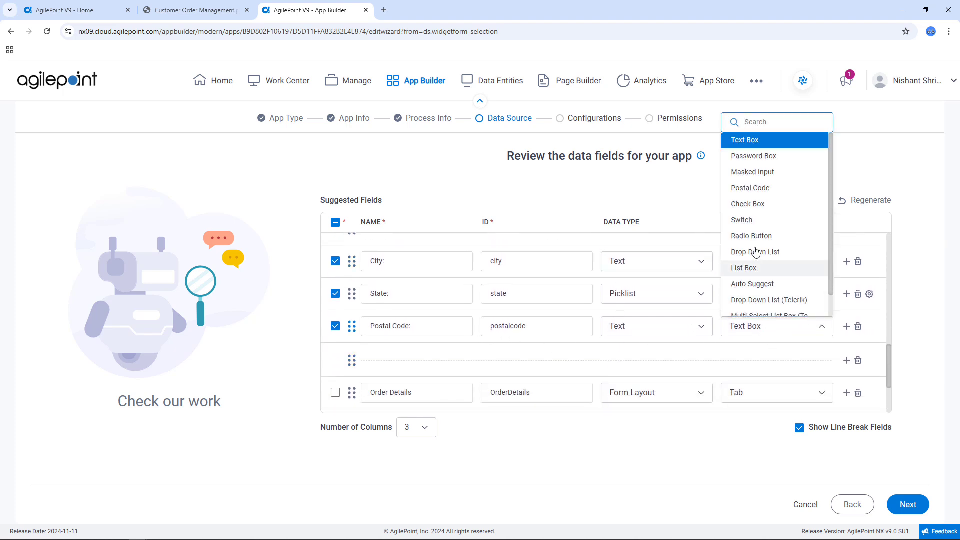
left_click(756, 193)
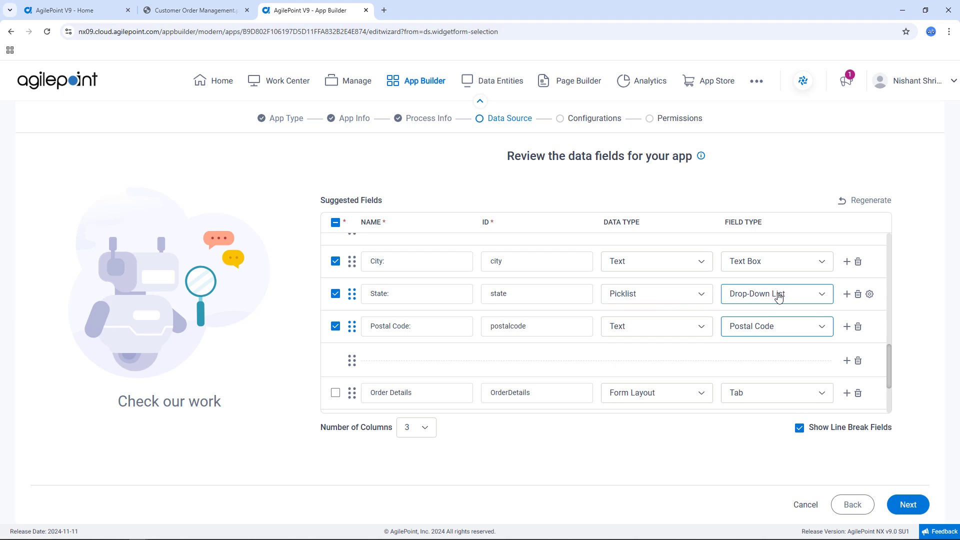
Configure the State field's picklist to use the existing USA States picklist
left_click(871, 298)
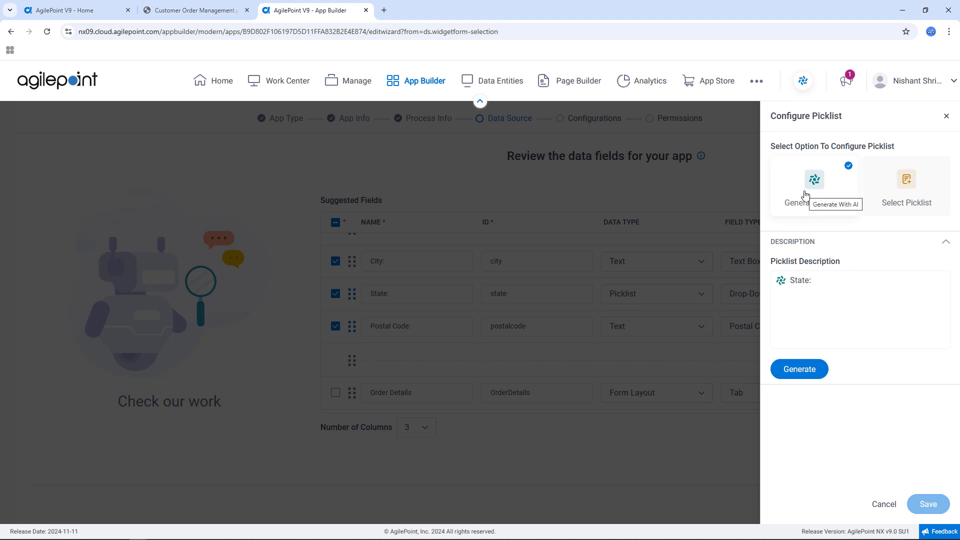
left_click(903, 201)
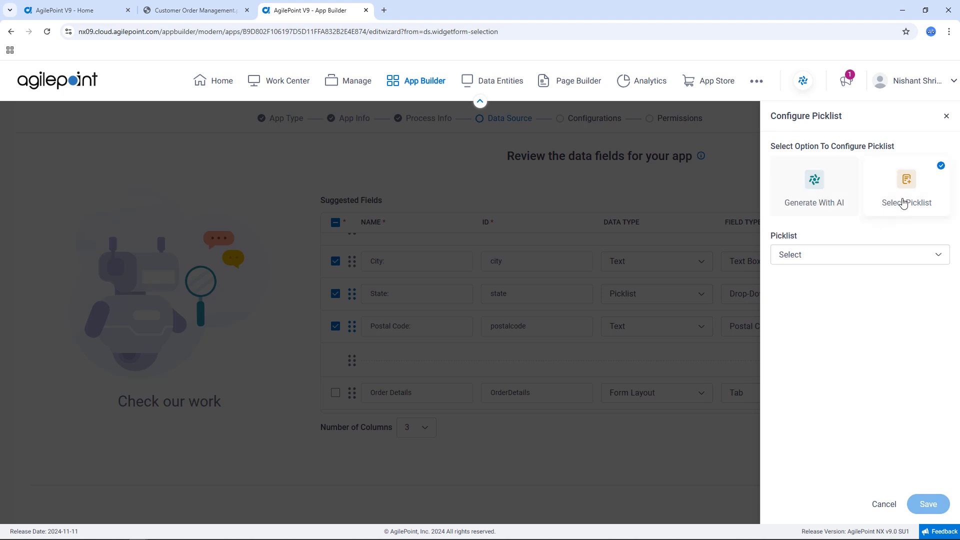
left_click(868, 256)
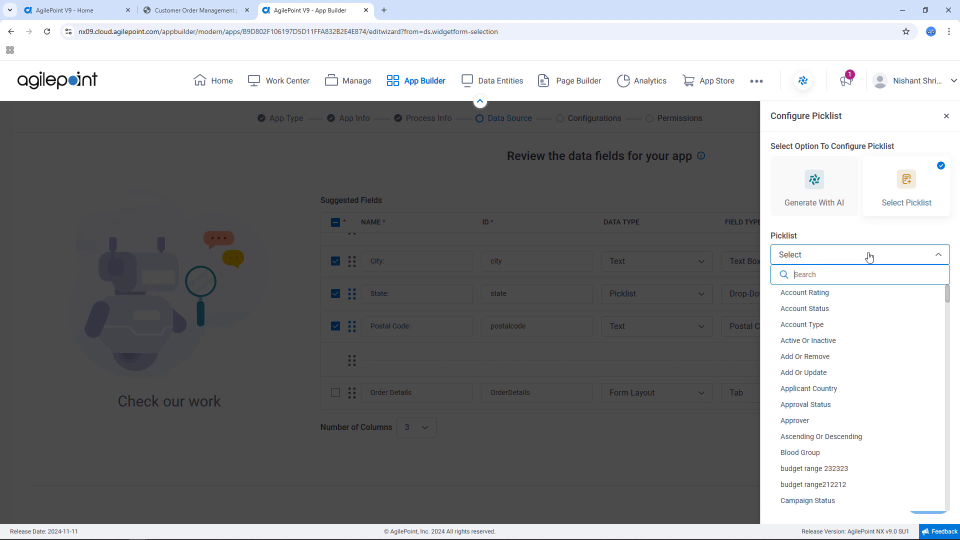
type("state")
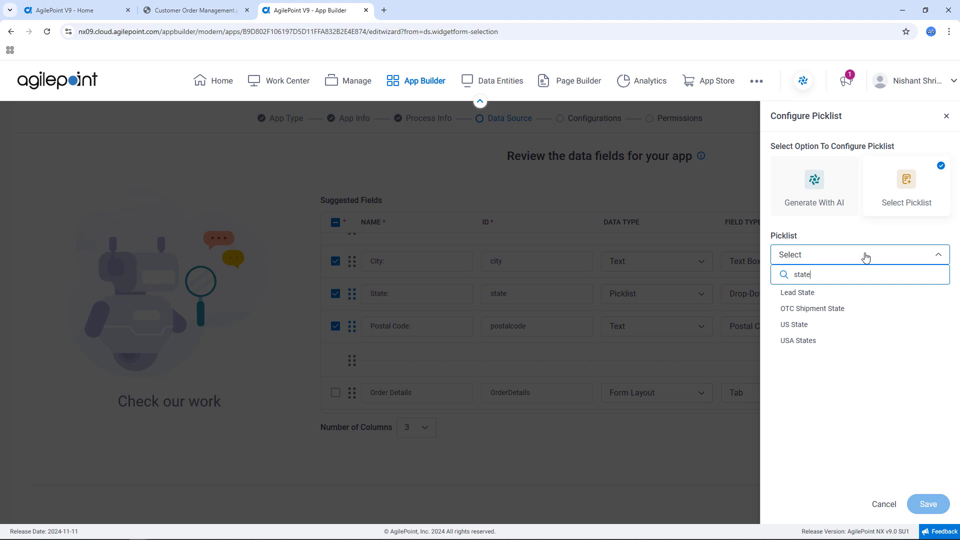
left_click(805, 340)
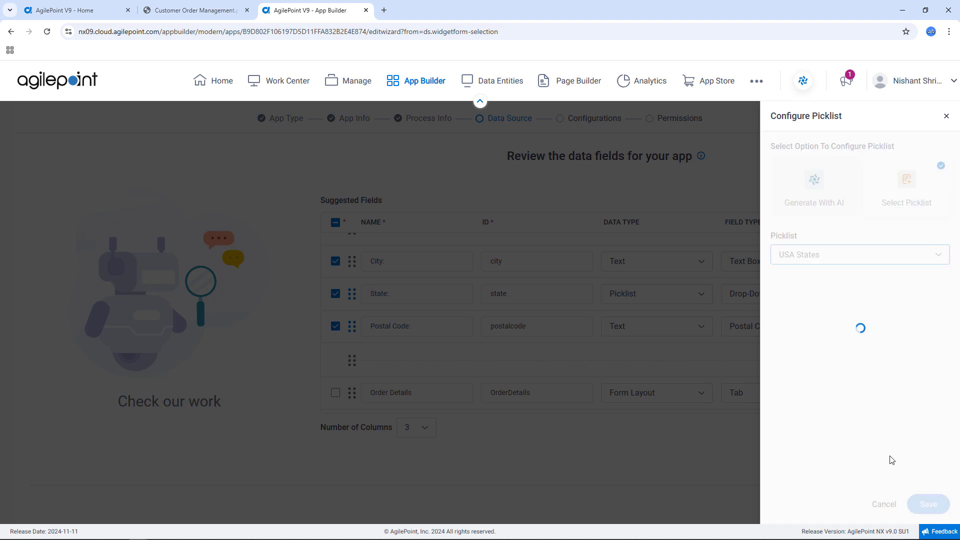
left_click(929, 504)
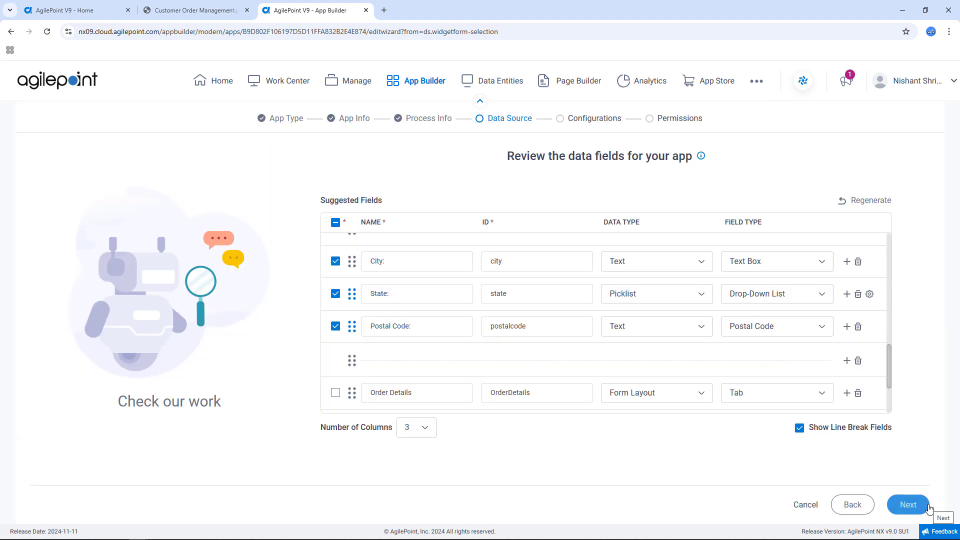
Check the Order Details subform's child fields against the Customer Order Management PDF, save them and accept the suggested fields
scroll(657, 326, "down", 2)
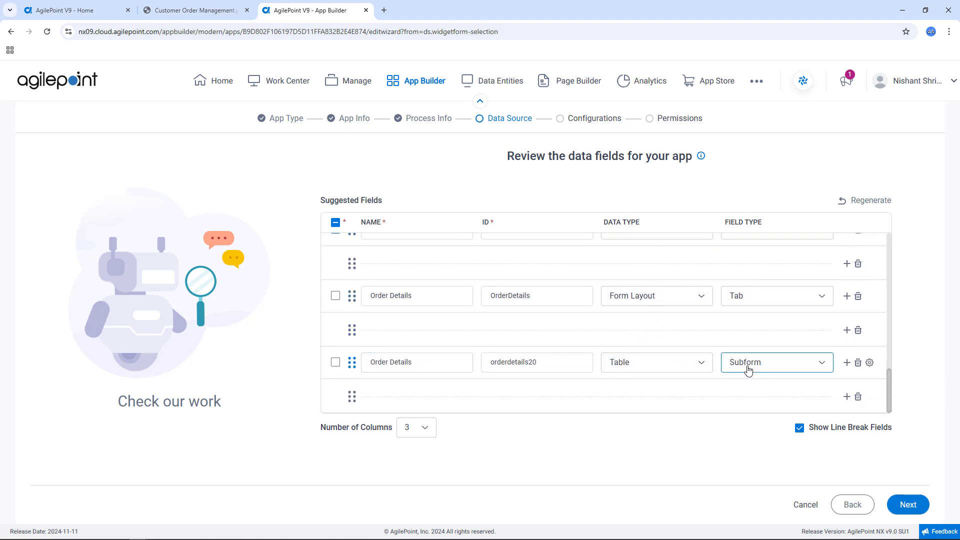
left_click(869, 362)
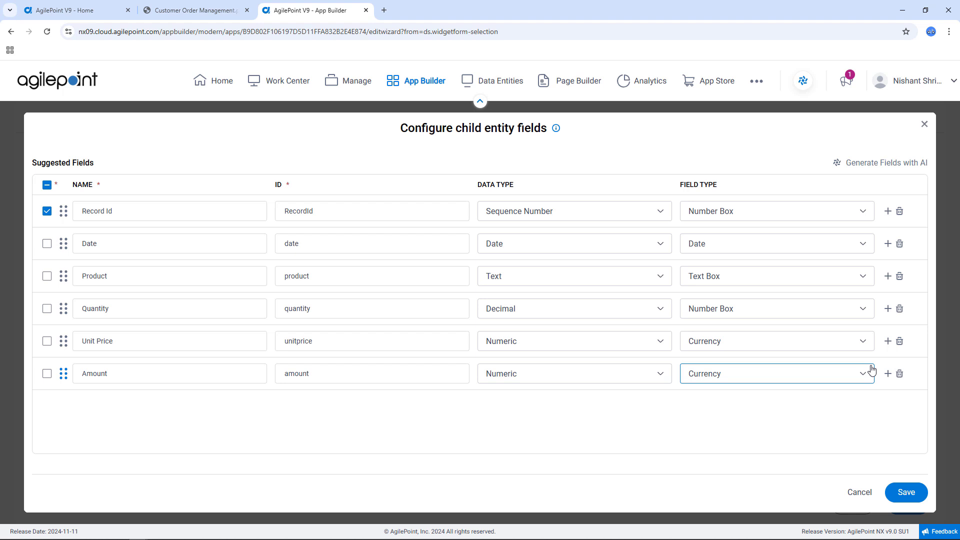
left_click(217, 11)
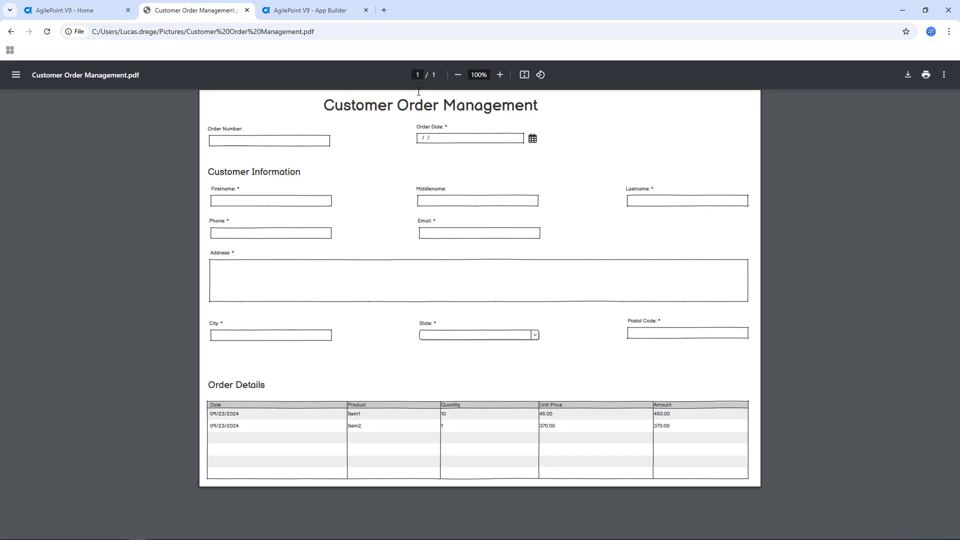
left_click(335, 13)
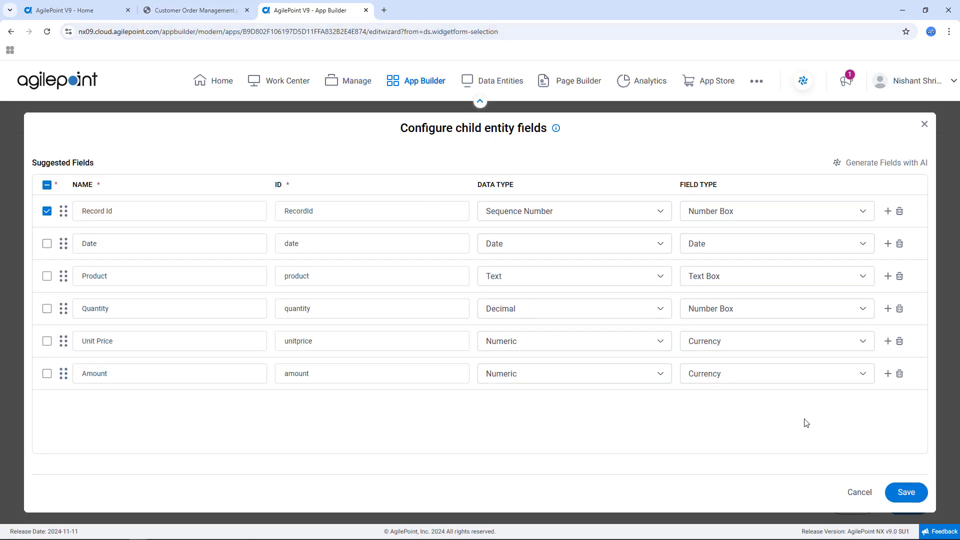
left_click(906, 490)
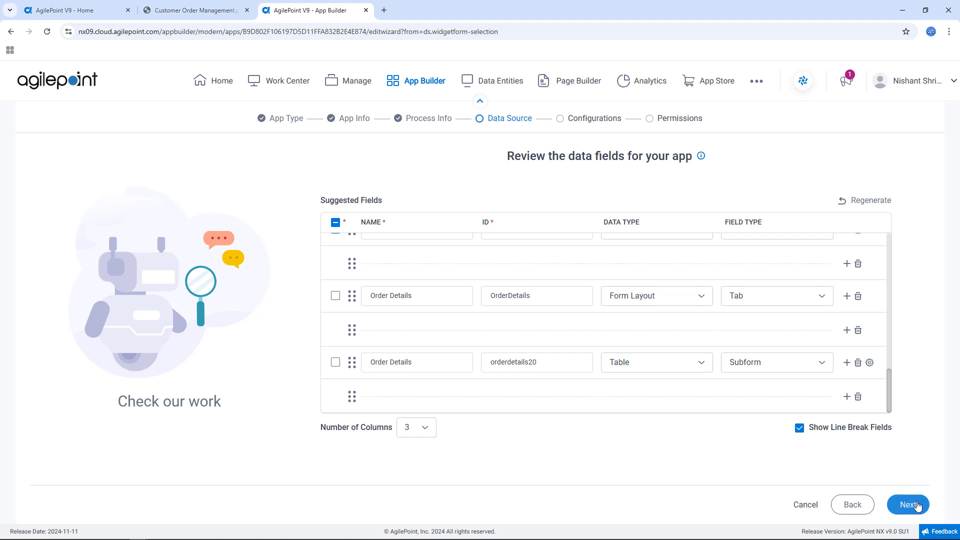
left_click(908, 506)
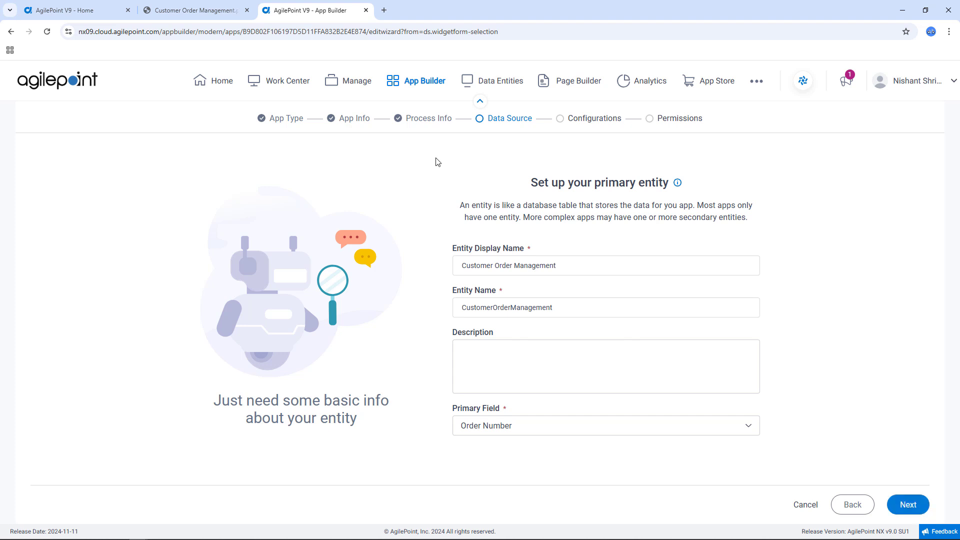
Consult the PDF form again and accept the Customer Order Management primary entity with Order Number as its primary field
left_click(215, 11)
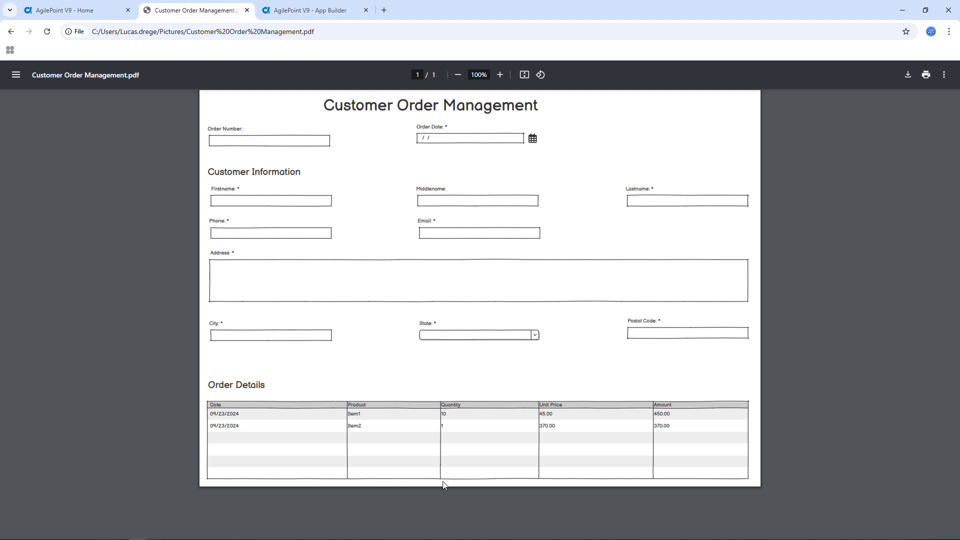
left_click(307, 15)
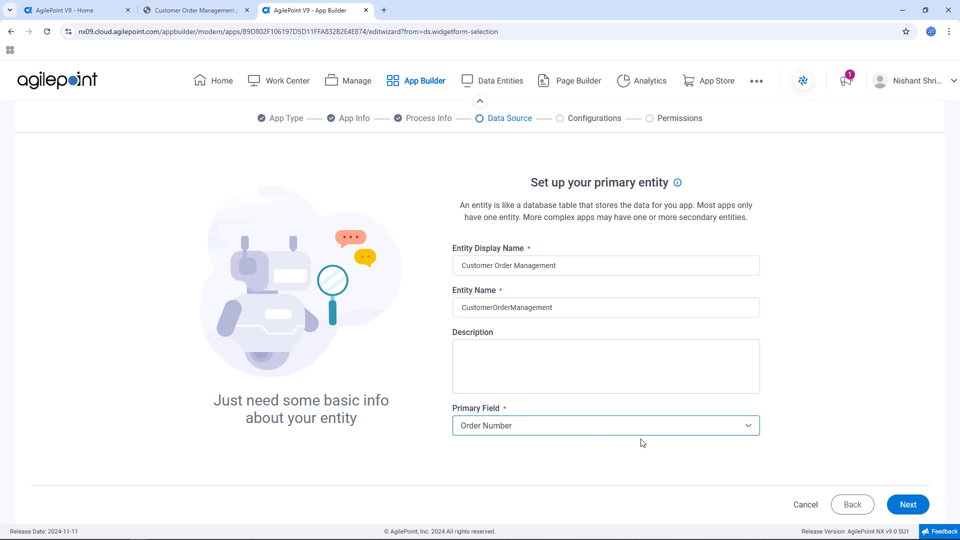
left_click(907, 506)
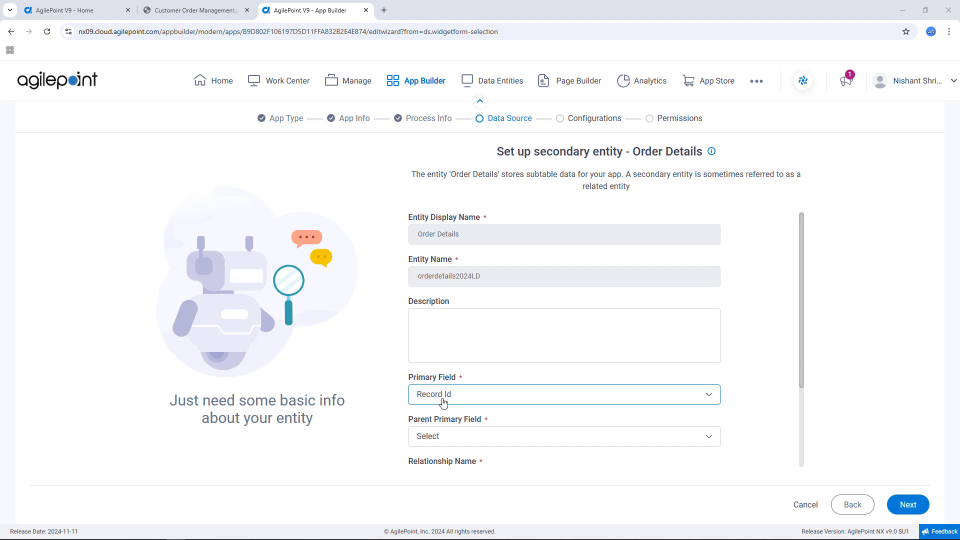
Link the Order Details secondary entity with Order Number as parent primary field and "order number" as child field display name
left_click(459, 437)
left_click(456, 419)
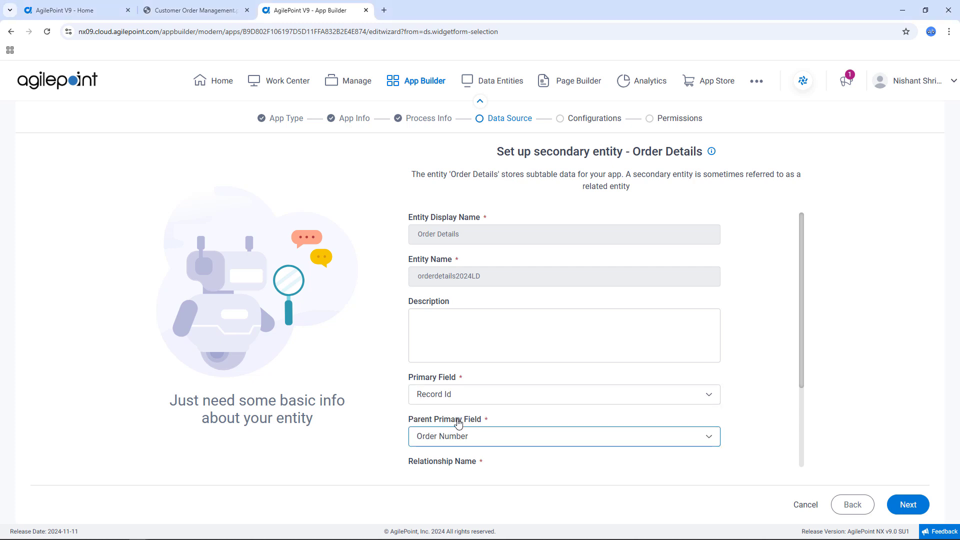
scroll(459, 422, "down", 2)
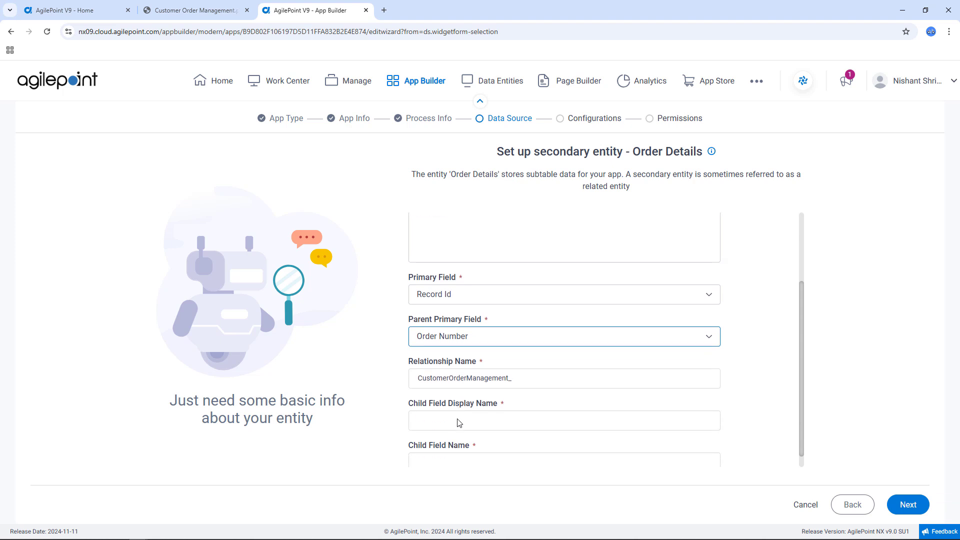
left_click(496, 417)
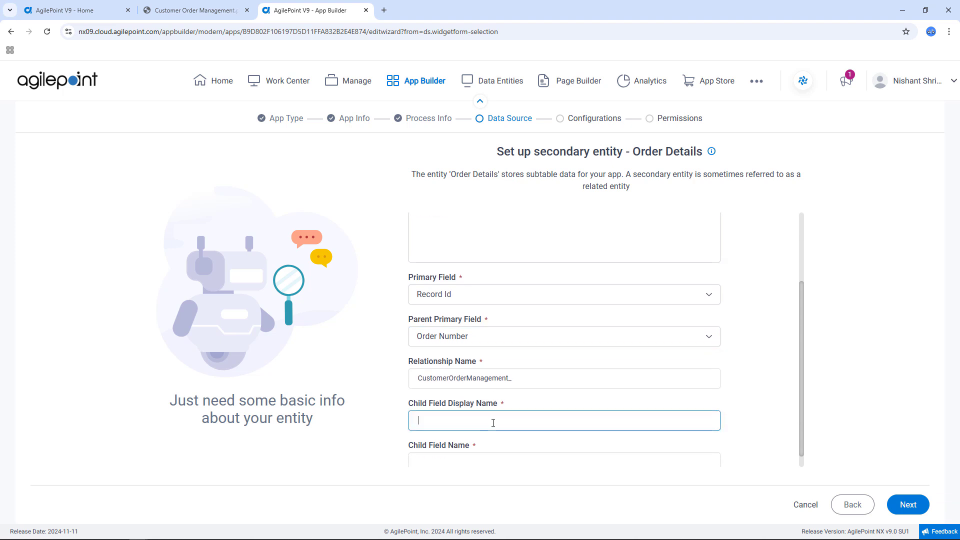
type("order number")
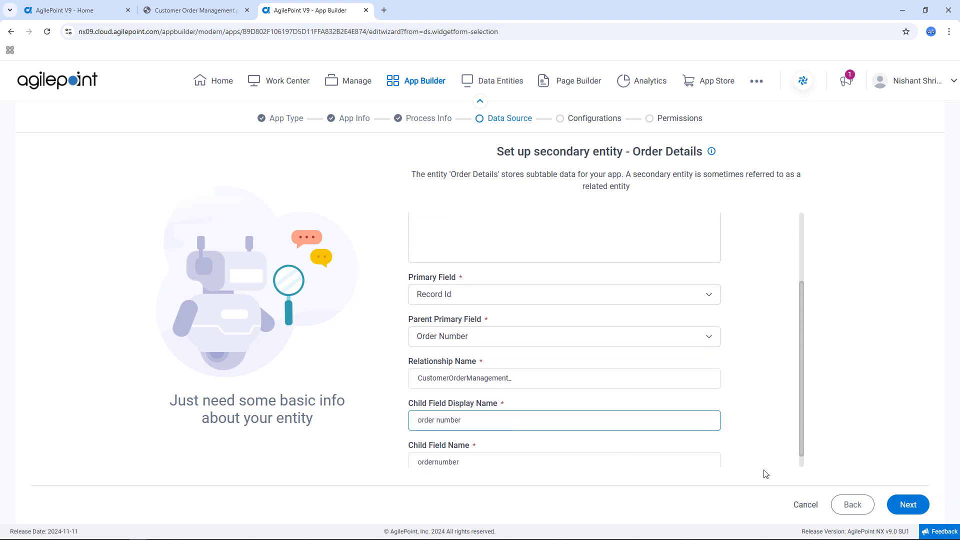
left_click(921, 506)
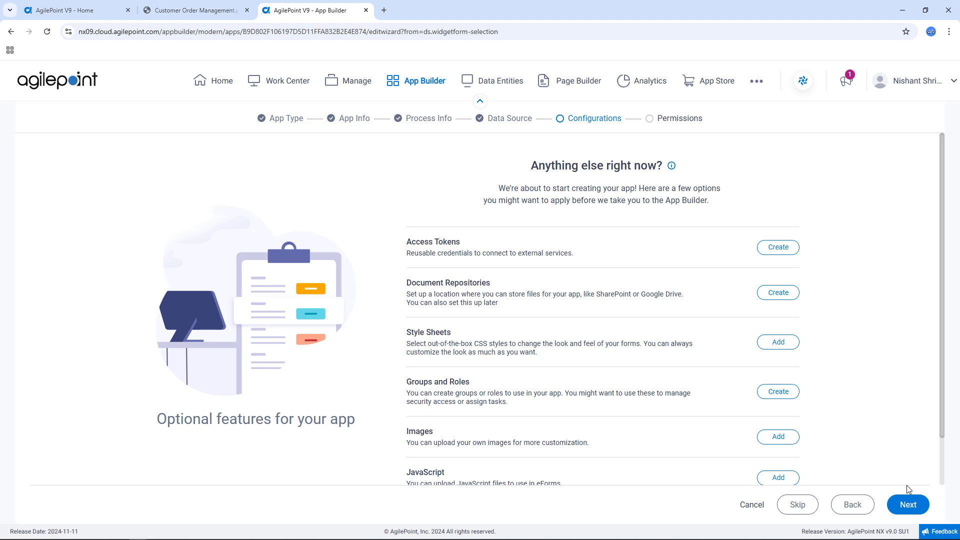
Finish creating the app without optional features or permission changes, and open the New Customer Order Management form for designing
left_click(913, 507)
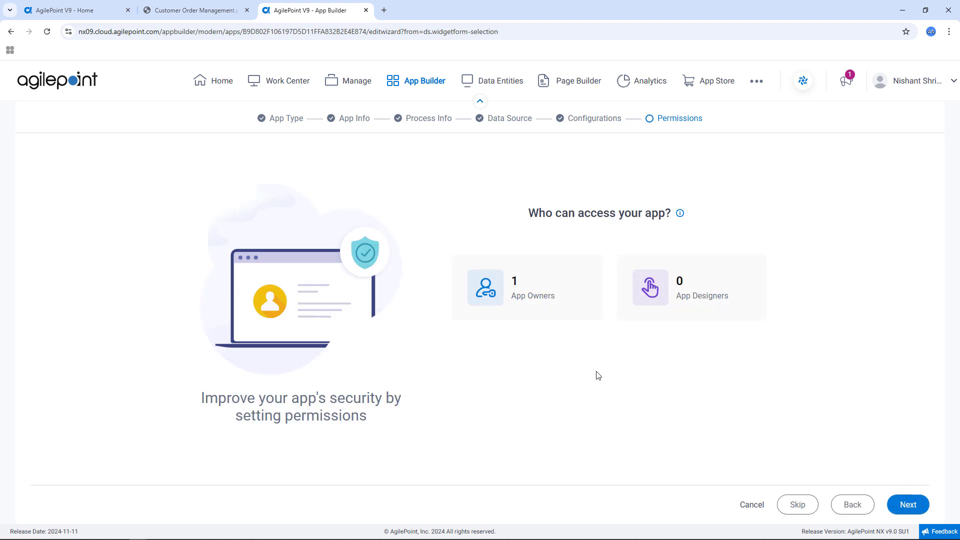
left_click(918, 506)
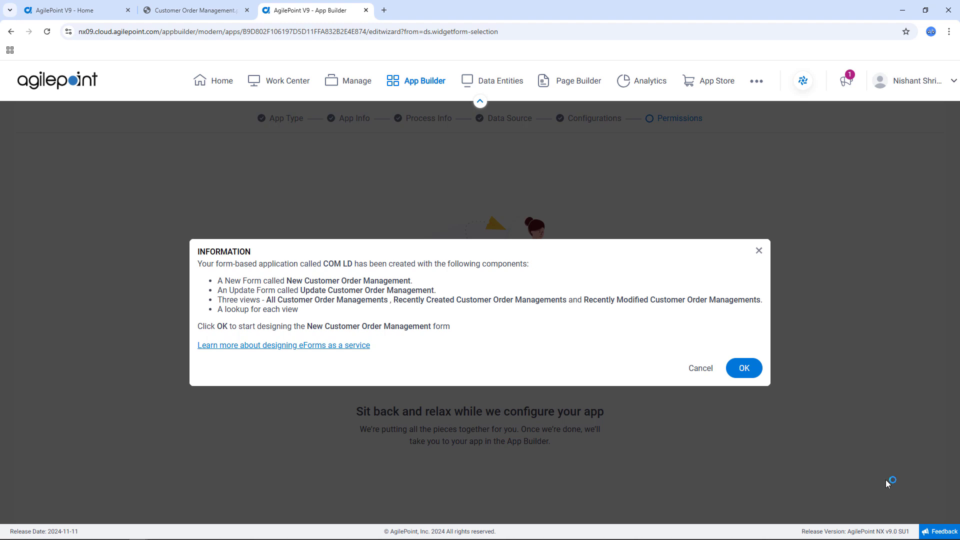
left_click(746, 370)
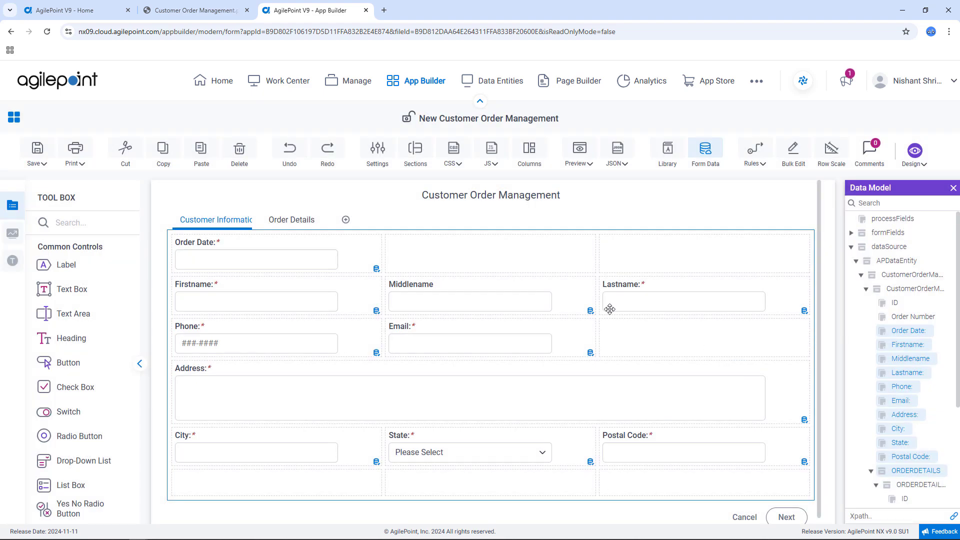
Review the generated form's fields under Customer Information and Order Details
left_click(300, 222)
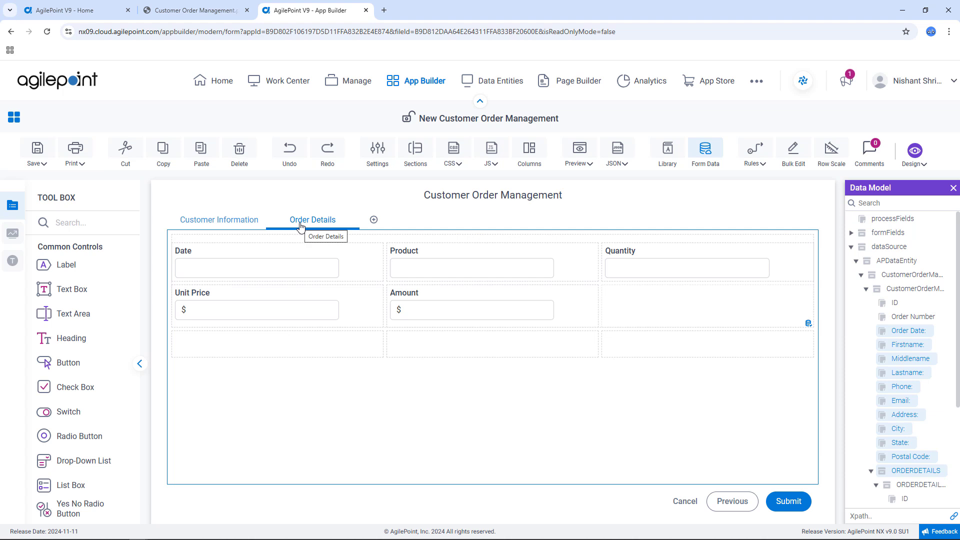
left_click(248, 225)
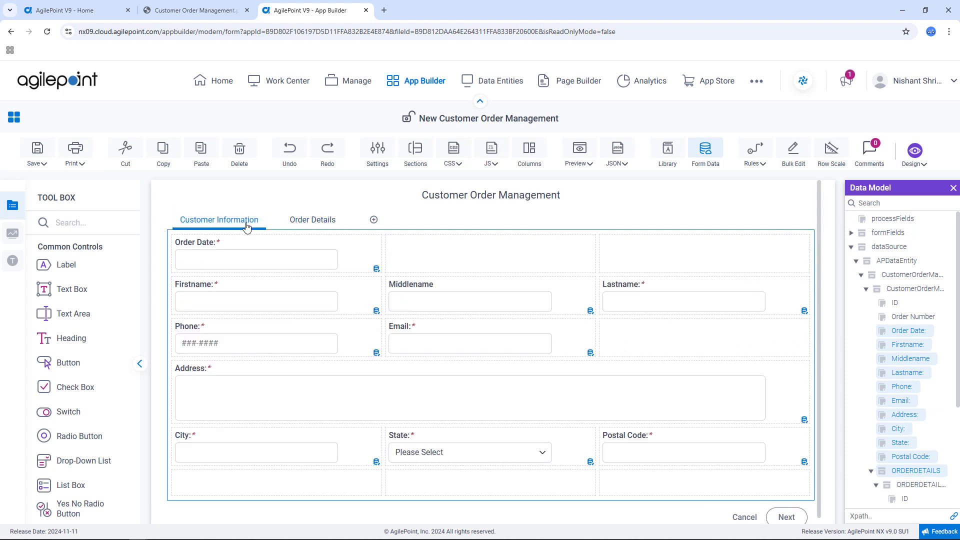
left_click(325, 226)
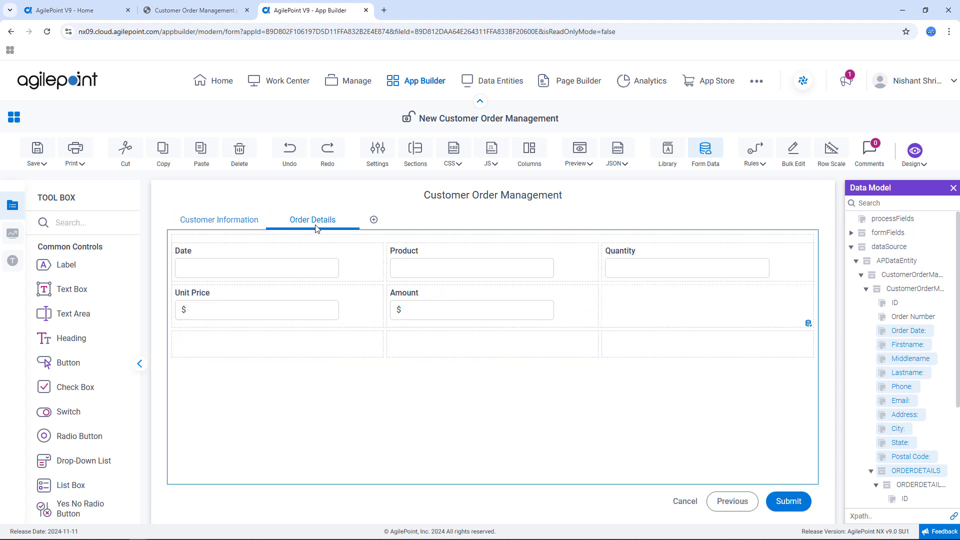
Enable a subtotal for the Amount field in the Order Details subform's advanced settings
mouse_move(580, 280)
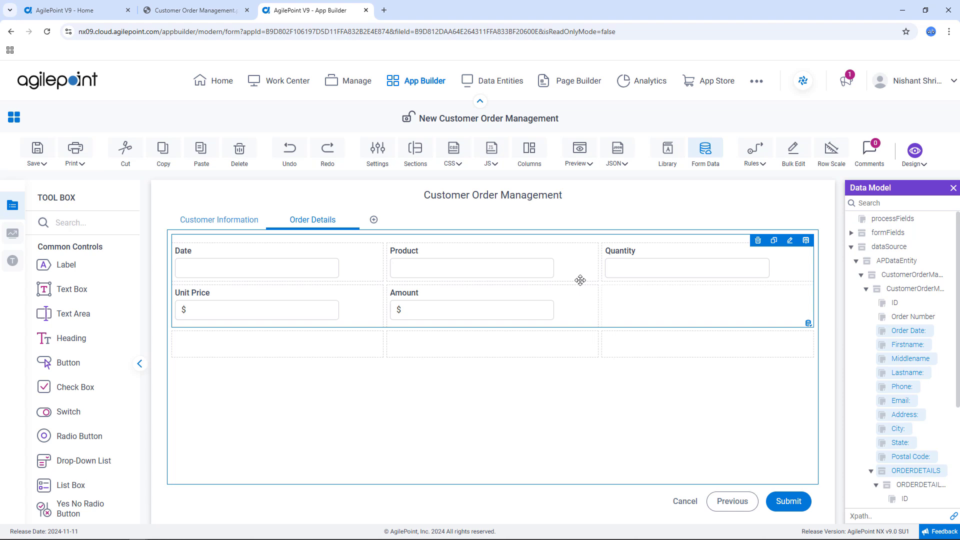
left_click(789, 241)
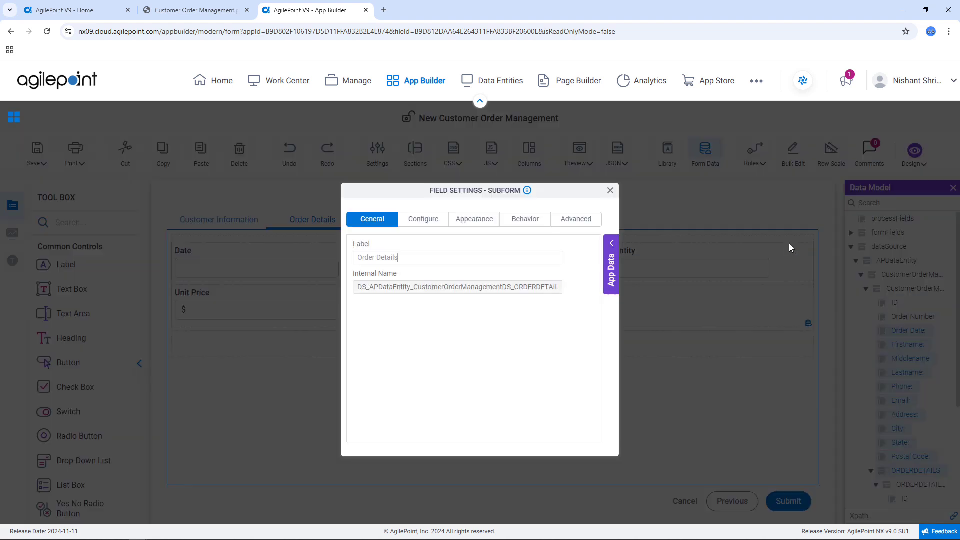
left_click(595, 220)
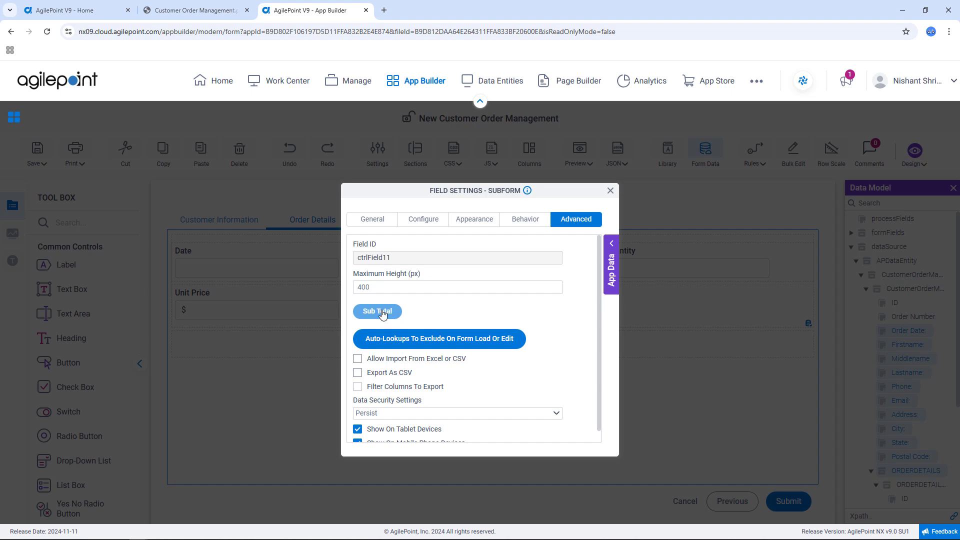
left_click(383, 315)
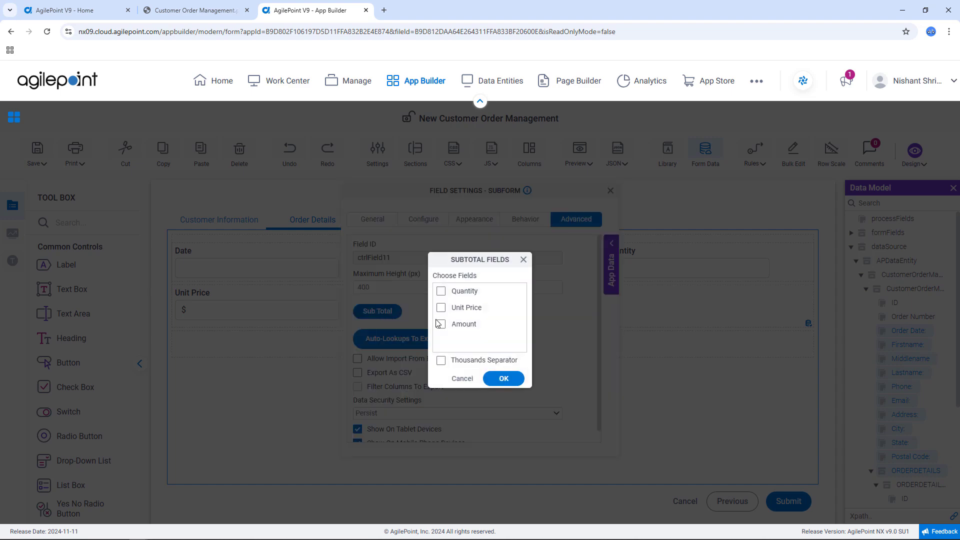
left_click(441, 324)
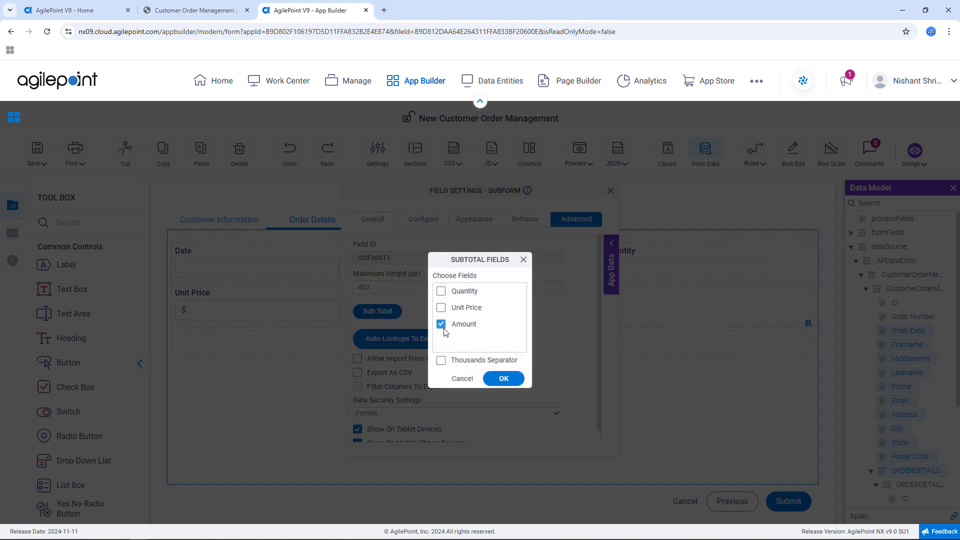
left_click(505, 379)
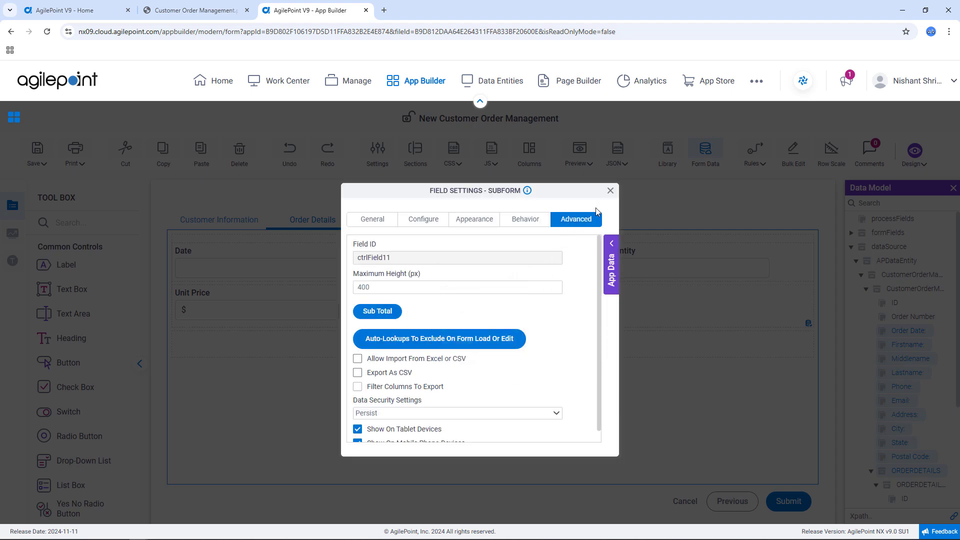
left_click(610, 191)
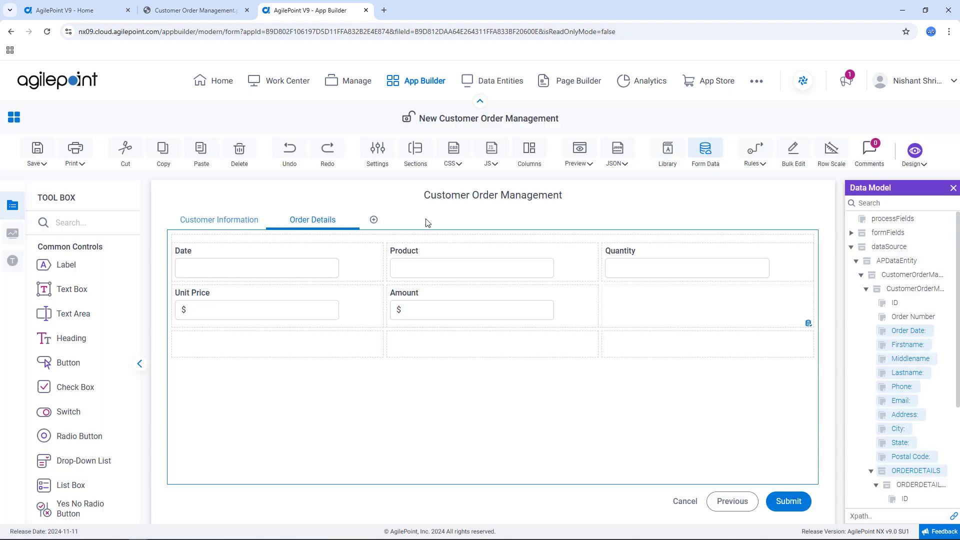
Preview the New Customer Order Management form as it renders in a PC browser
left_click(570, 164)
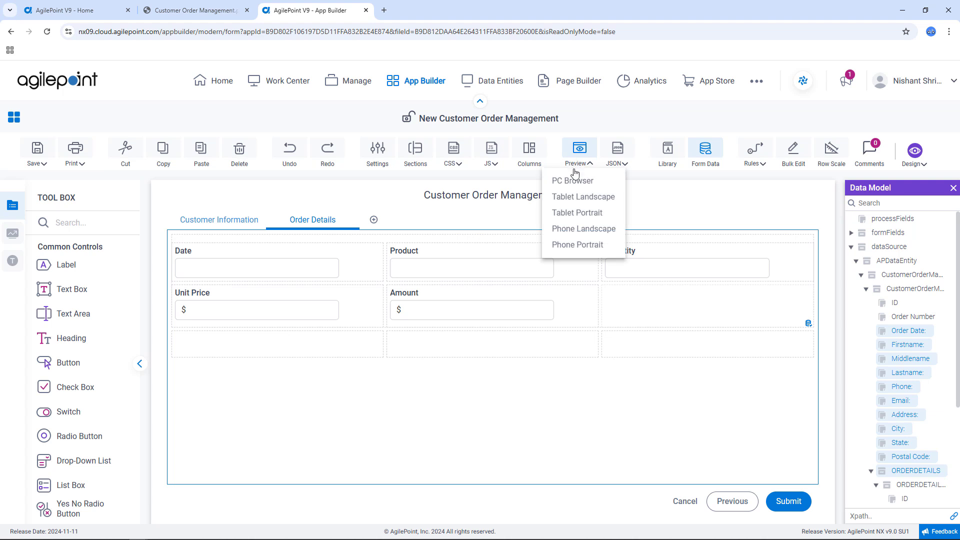
left_click(572, 180)
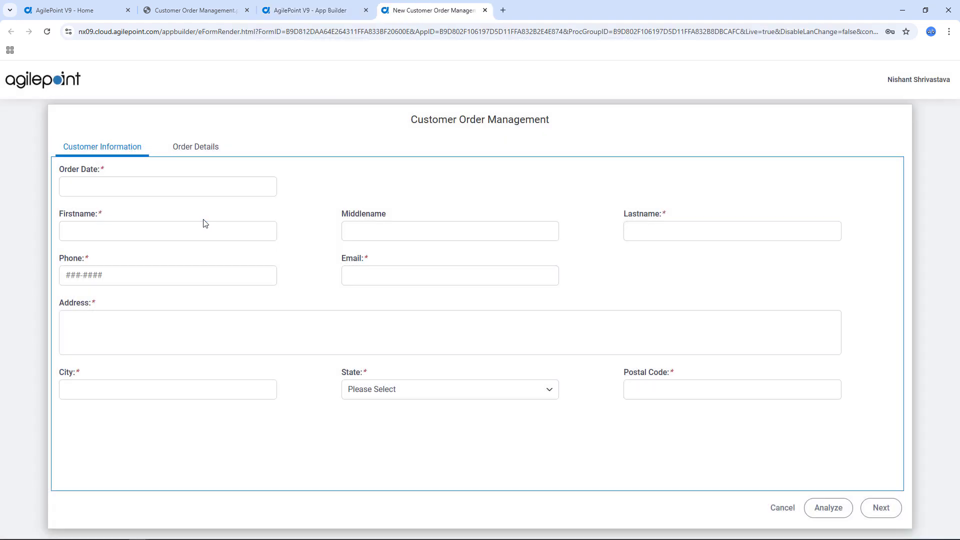
Check the Firstname, Phone, Email and State fields in the rendered form's Customer Information section, and close the preview
left_click(208, 239)
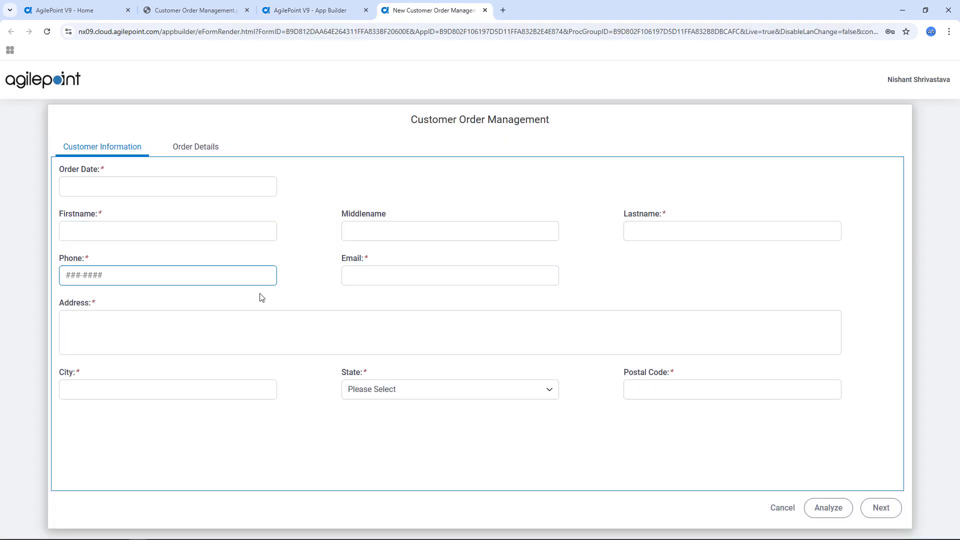
left_click(116, 271)
left_click(370, 280)
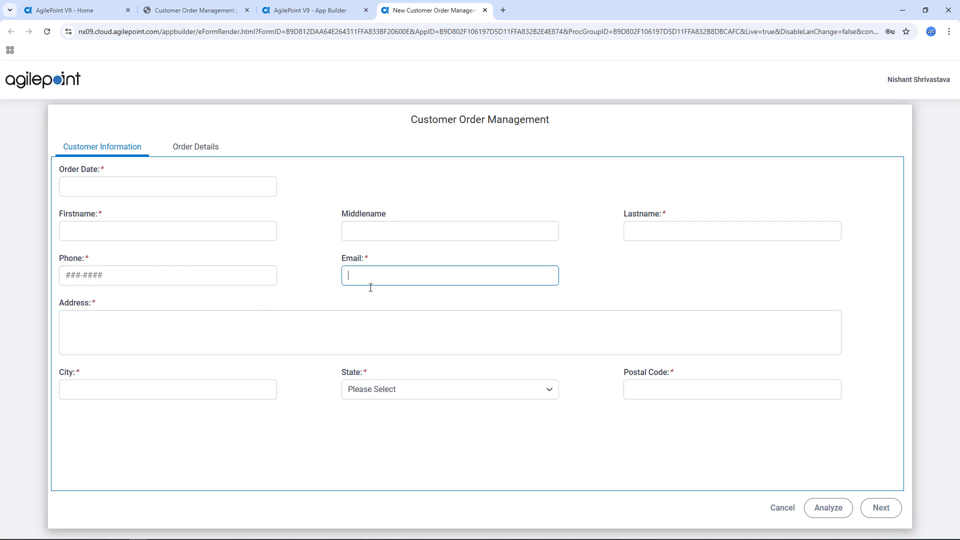
left_click(406, 392)
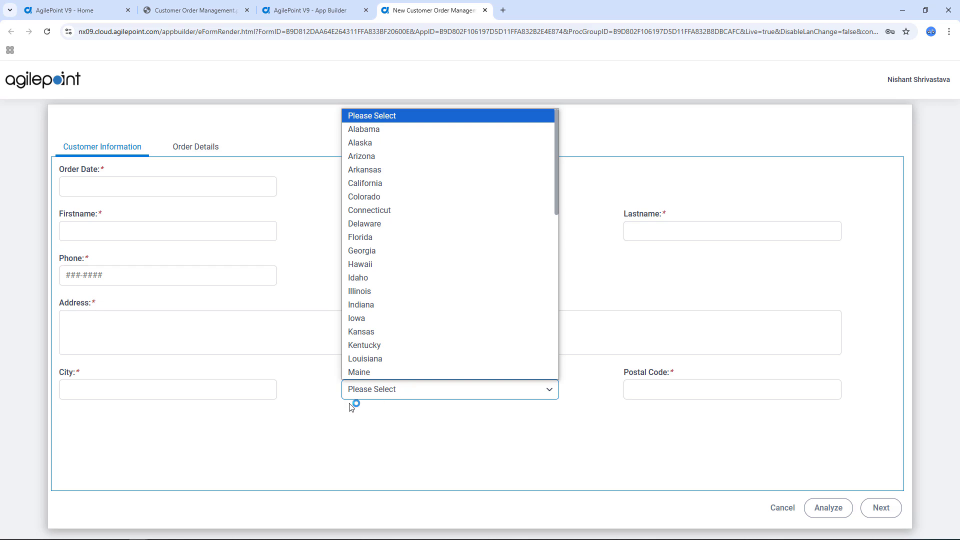
left_click(316, 418)
left_click(484, 10)
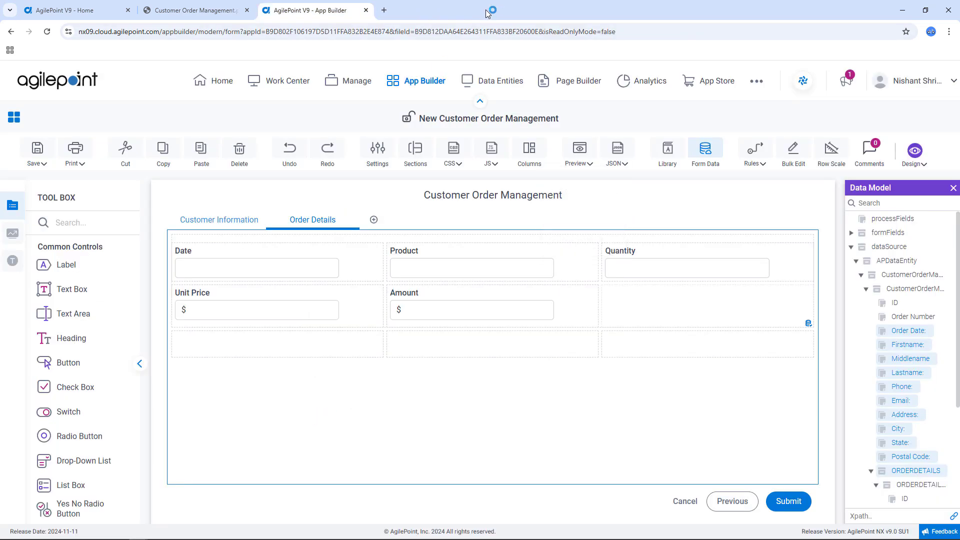
Save and check in the form, and publish the COM LD app as version 1.00 with all its checked-out files checked in
left_click(44, 159)
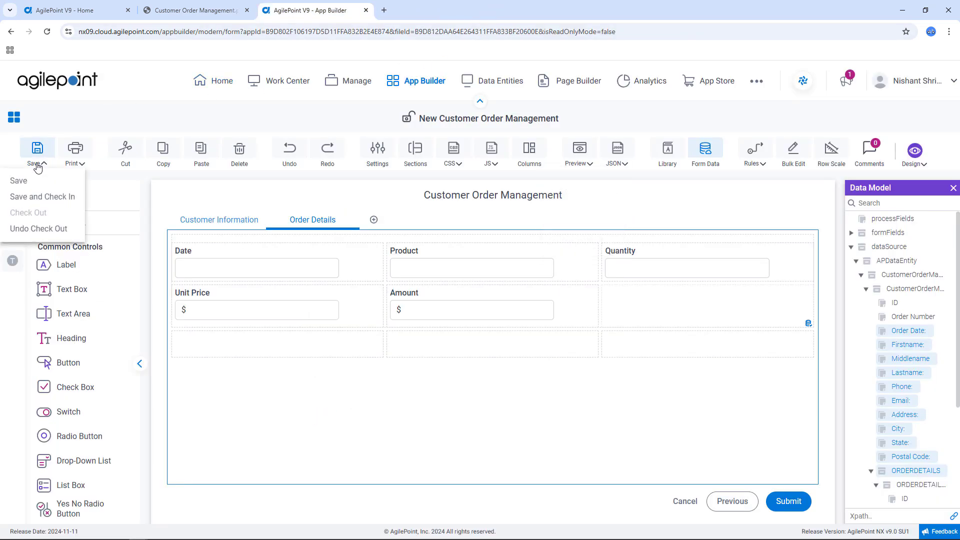
left_click(46, 199)
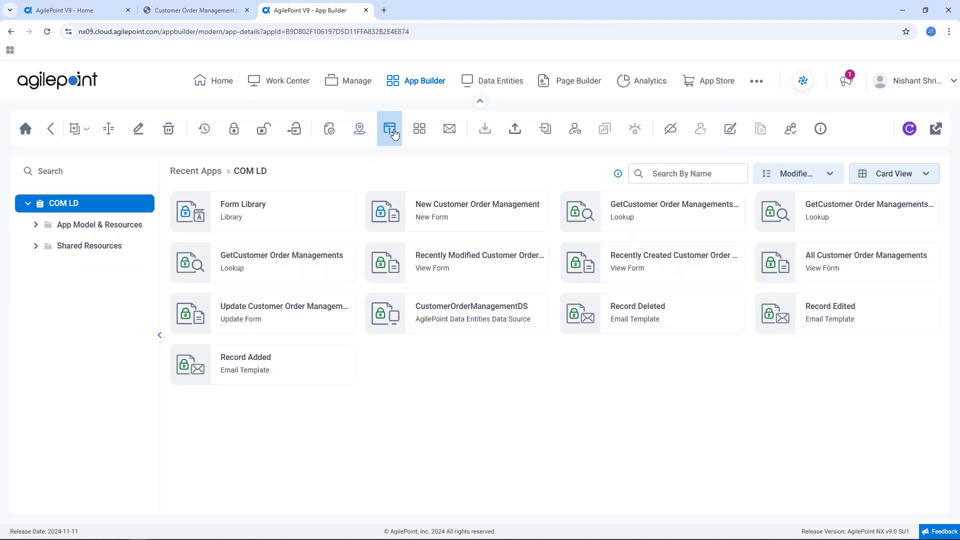
left_click(393, 132)
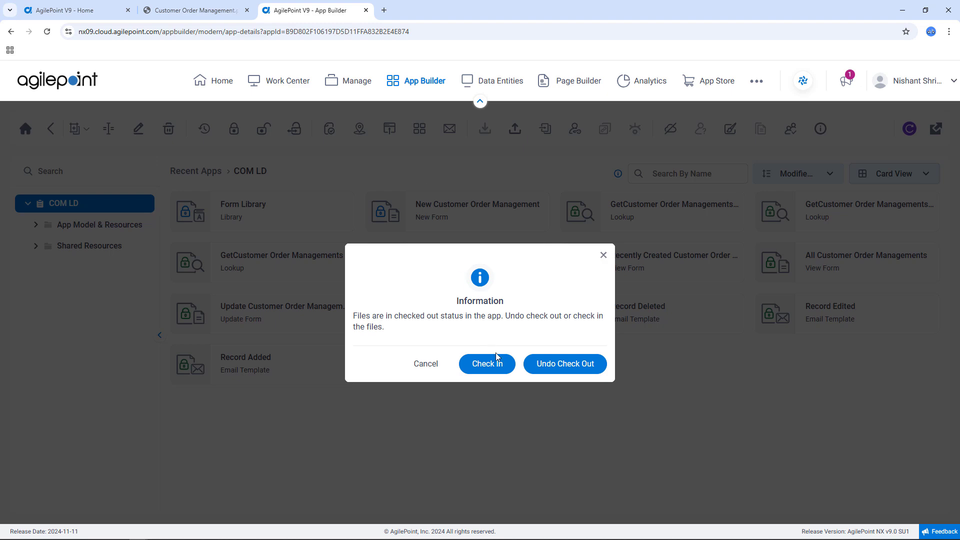
left_click(499, 368)
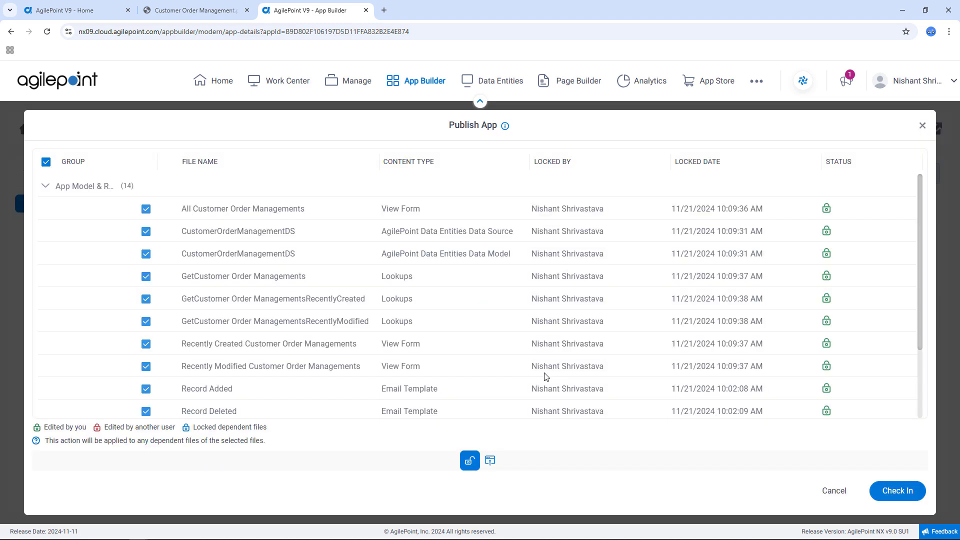
left_click(870, 496)
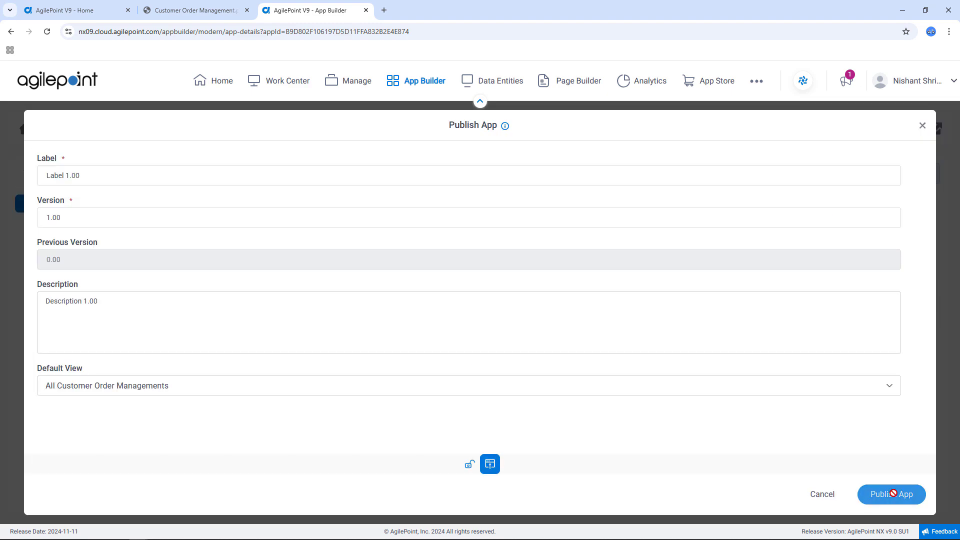
left_click(894, 496)
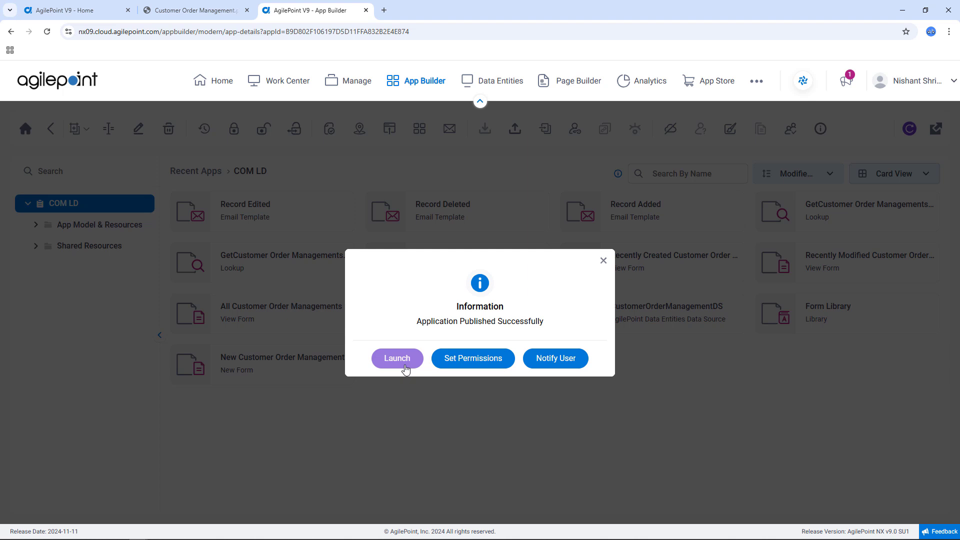
Launch the published app and submit a new order dated 11/21/2024 with the customer's contact details, one Chair at $10.00 and one Sofa at $250.00
left_click(405, 367)
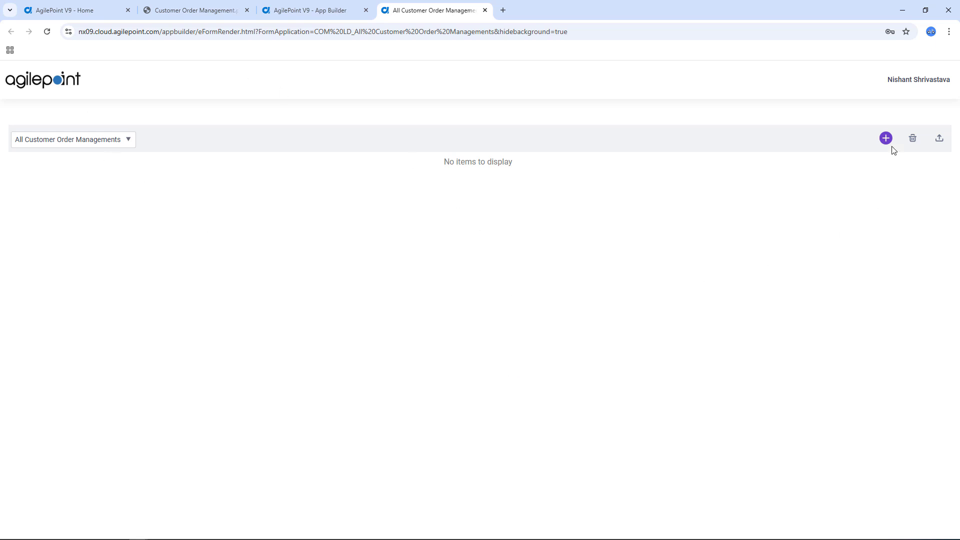
left_click(886, 142)
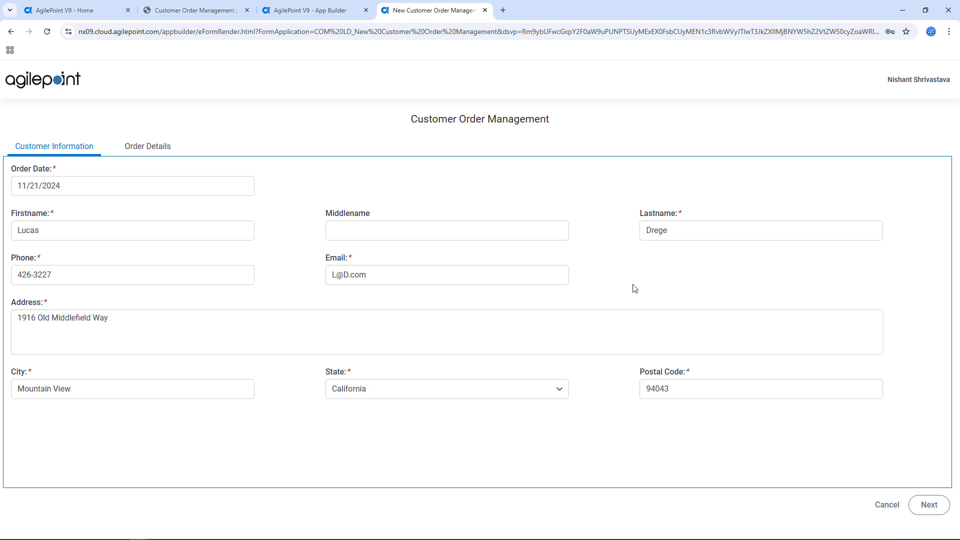
left_click(160, 150)
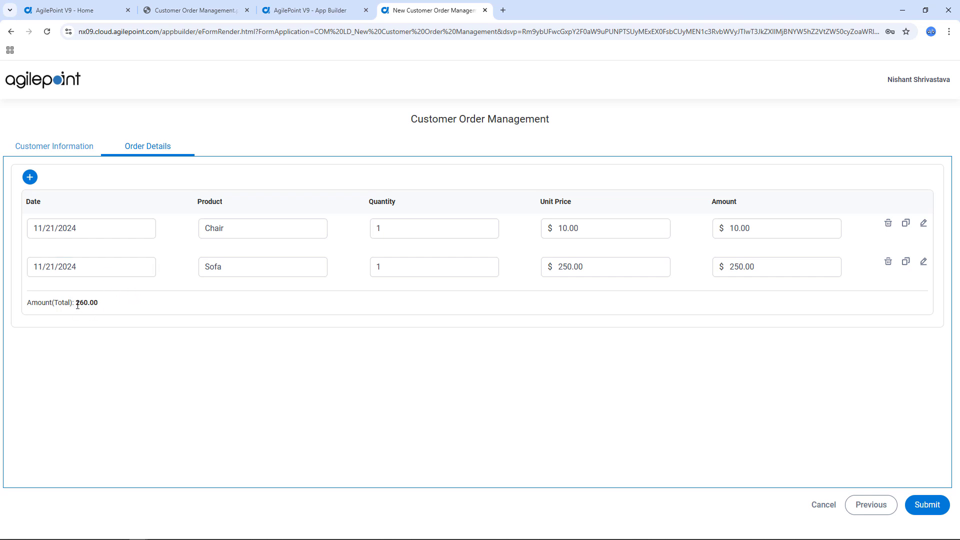
left_click(933, 508)
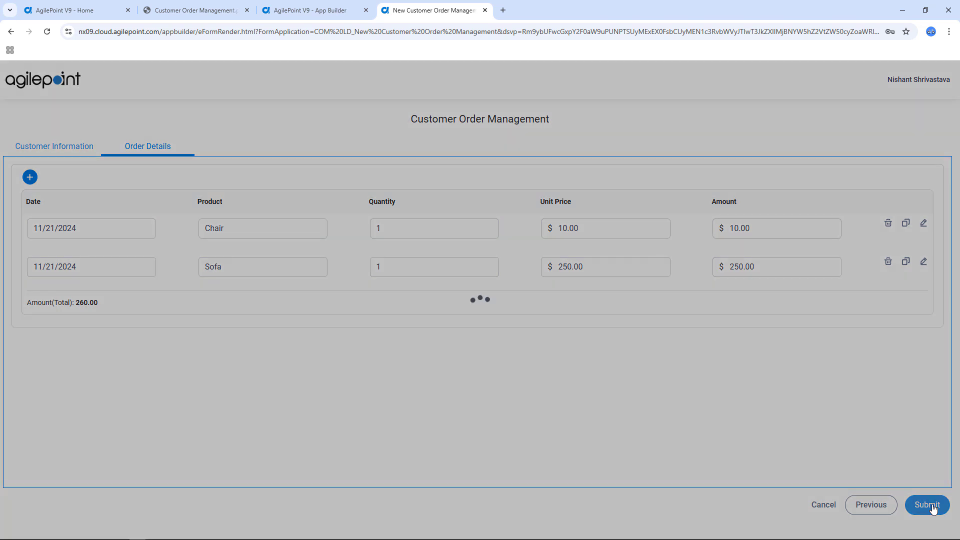